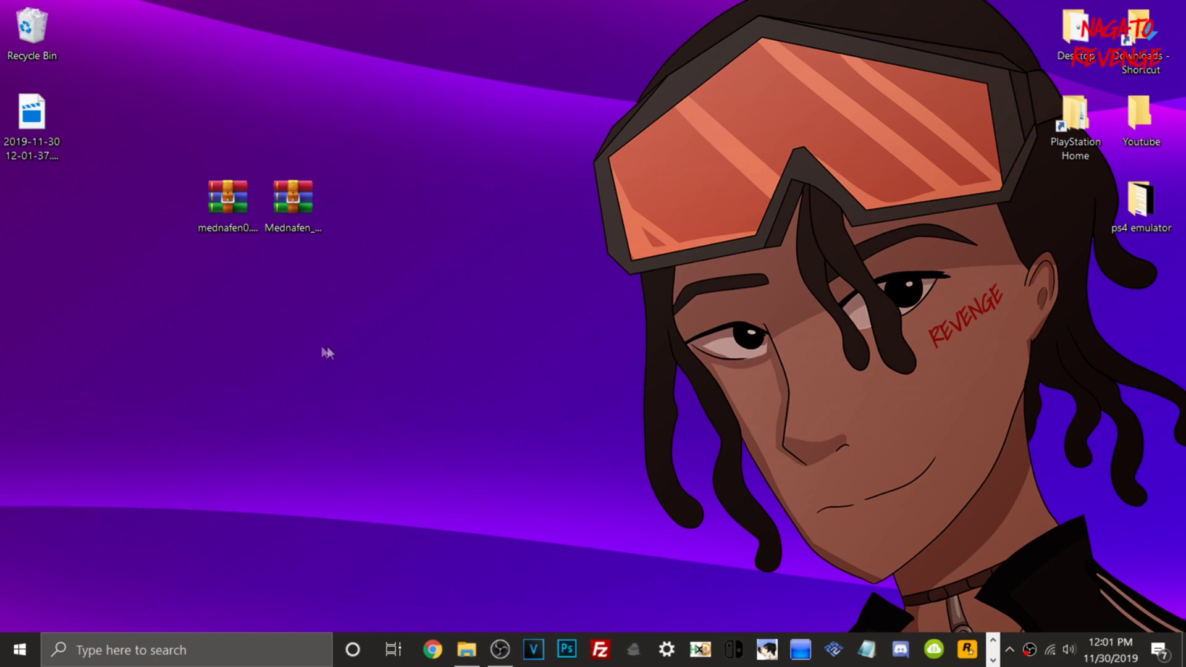
Step: Extract Mednafen_PS4.rar into its own Mednafen_PS4 folder on the desktop and place that folder beside the archives
left_click(295, 210)
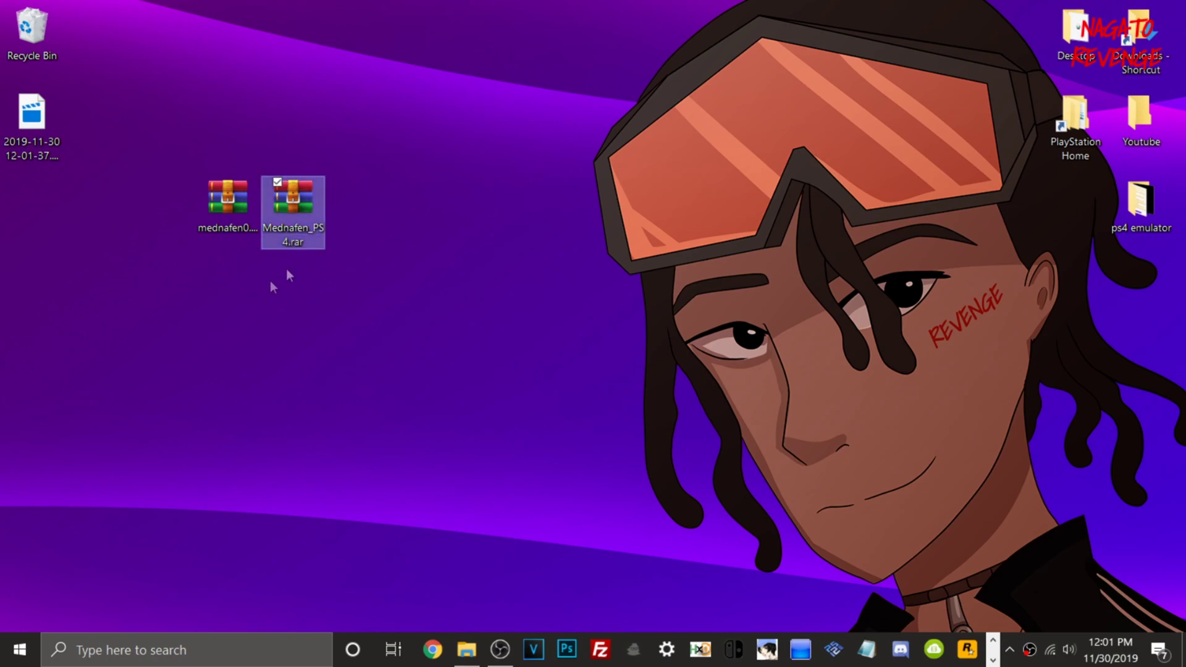
left_click(227, 201)
left_click(295, 217)
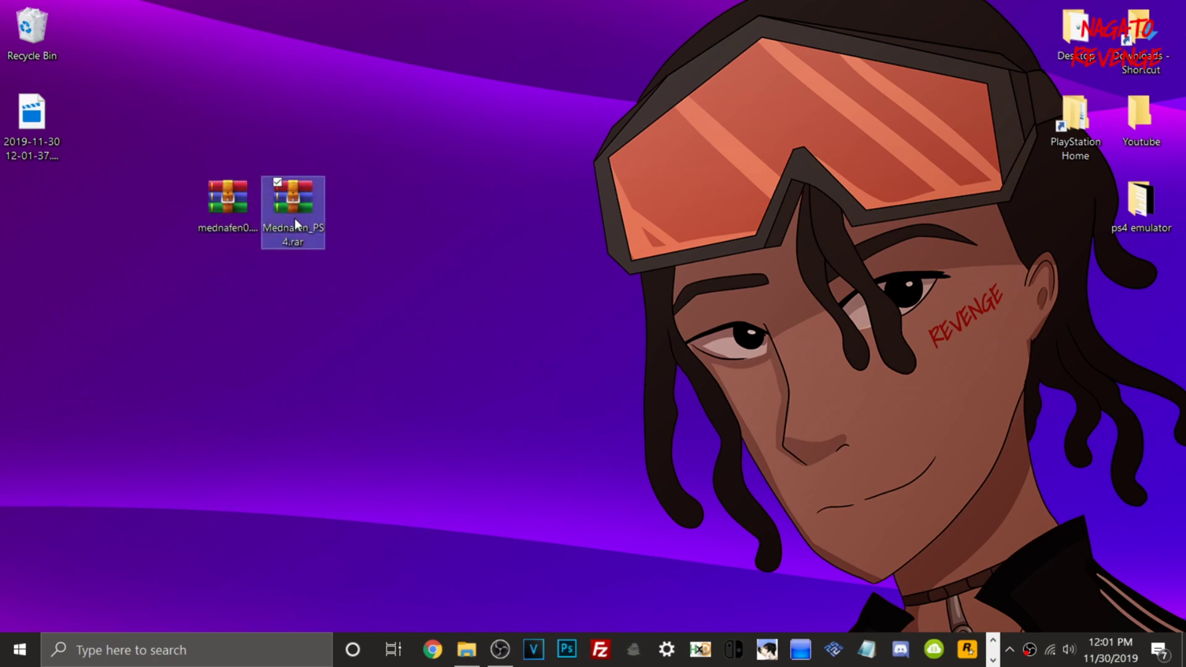
left_click(217, 212)
left_click(307, 206)
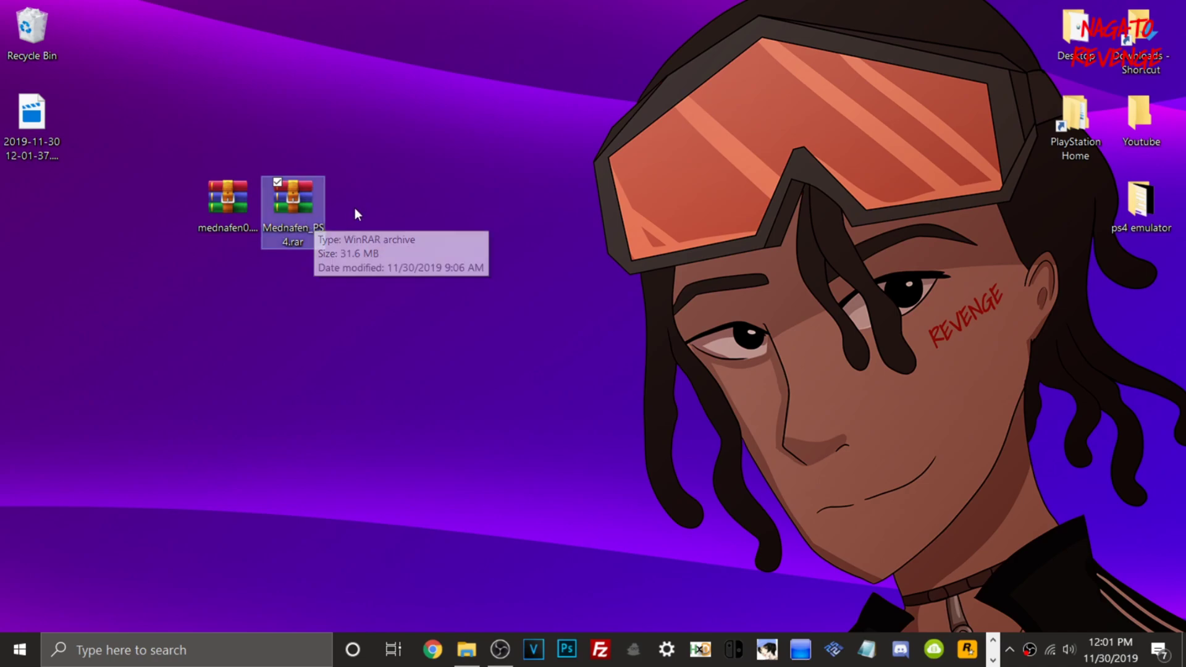
right_click(303, 214)
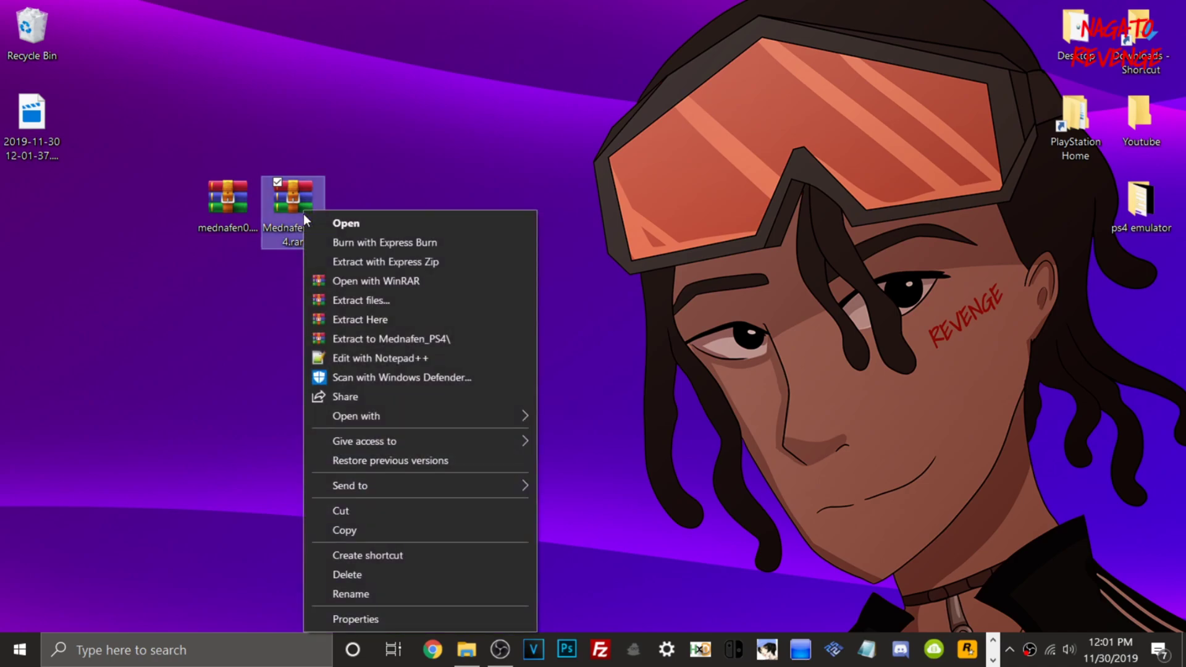
left_click(372, 300)
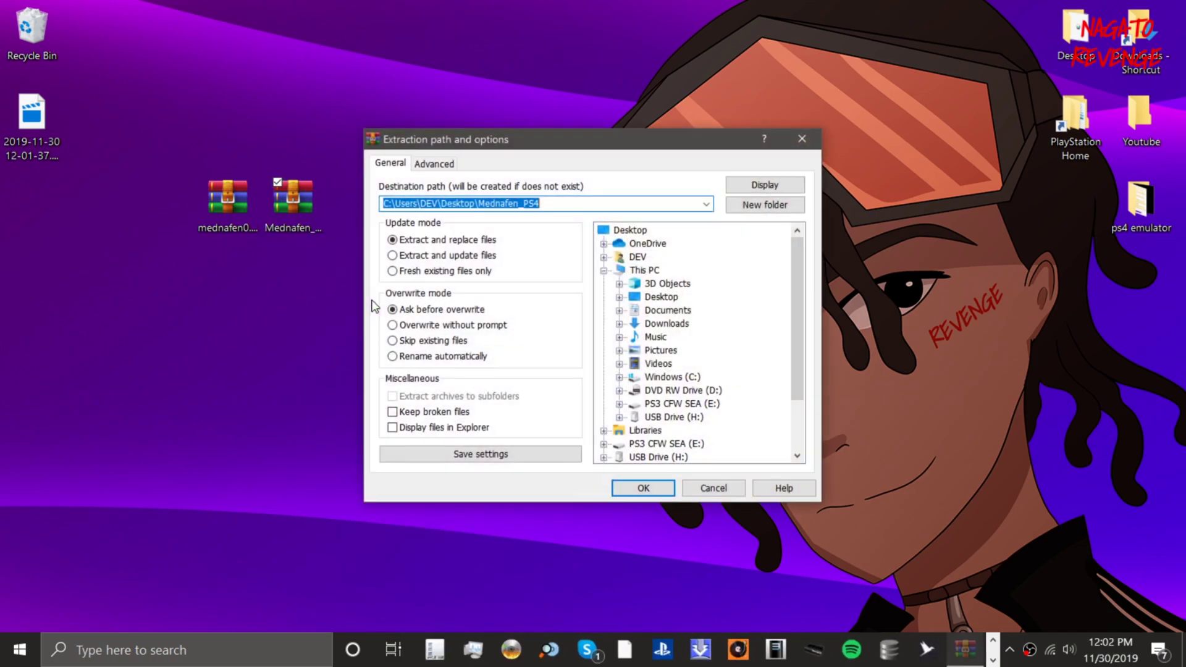
left_click(643, 488)
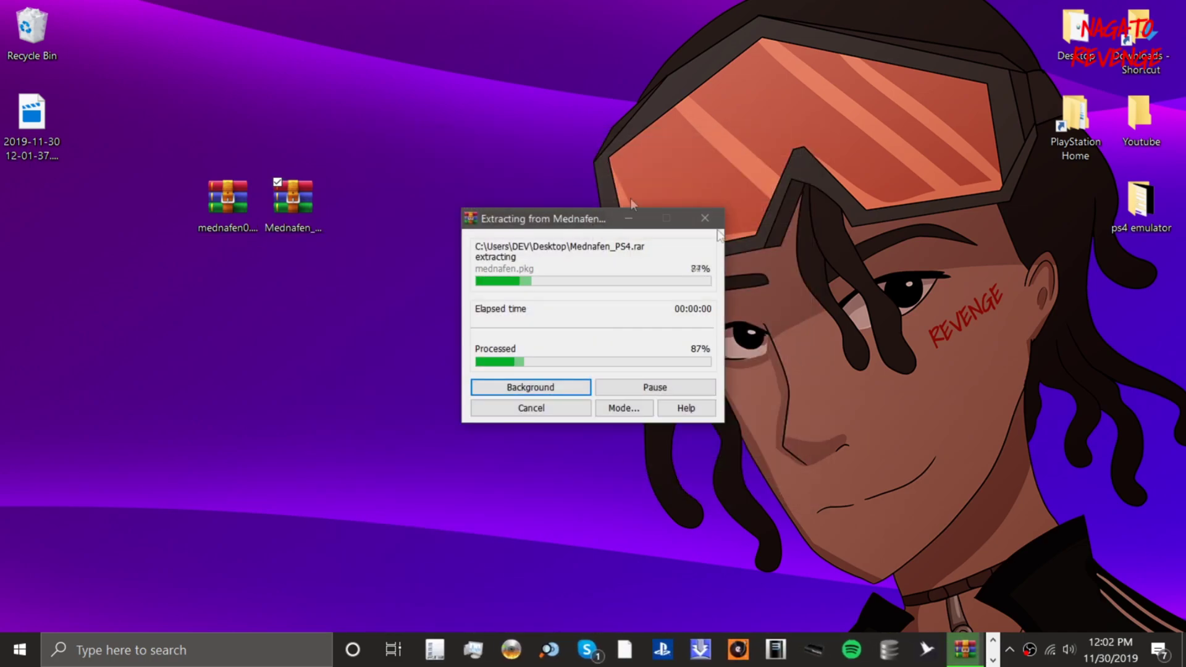
left_click_drag(32, 217, 390, 232)
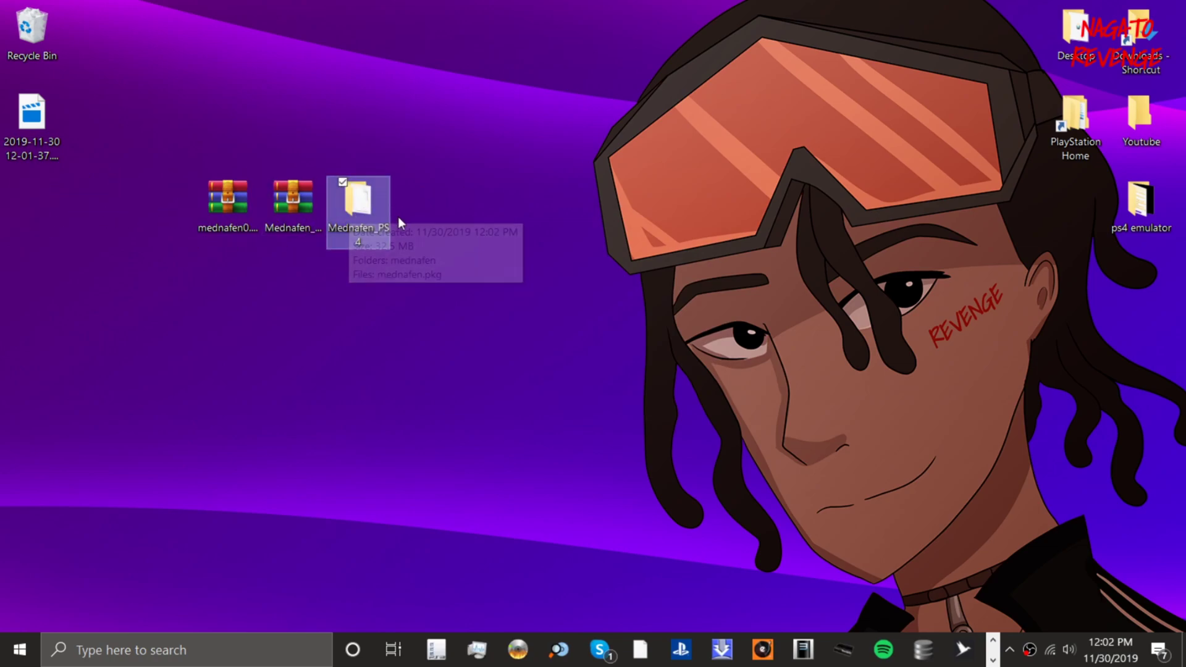
Step: Extract the mednafen0.2 archive into its own mednafen0.2 folder on the desktop and place that folder below the archives
left_click(228, 205)
right_click(236, 221)
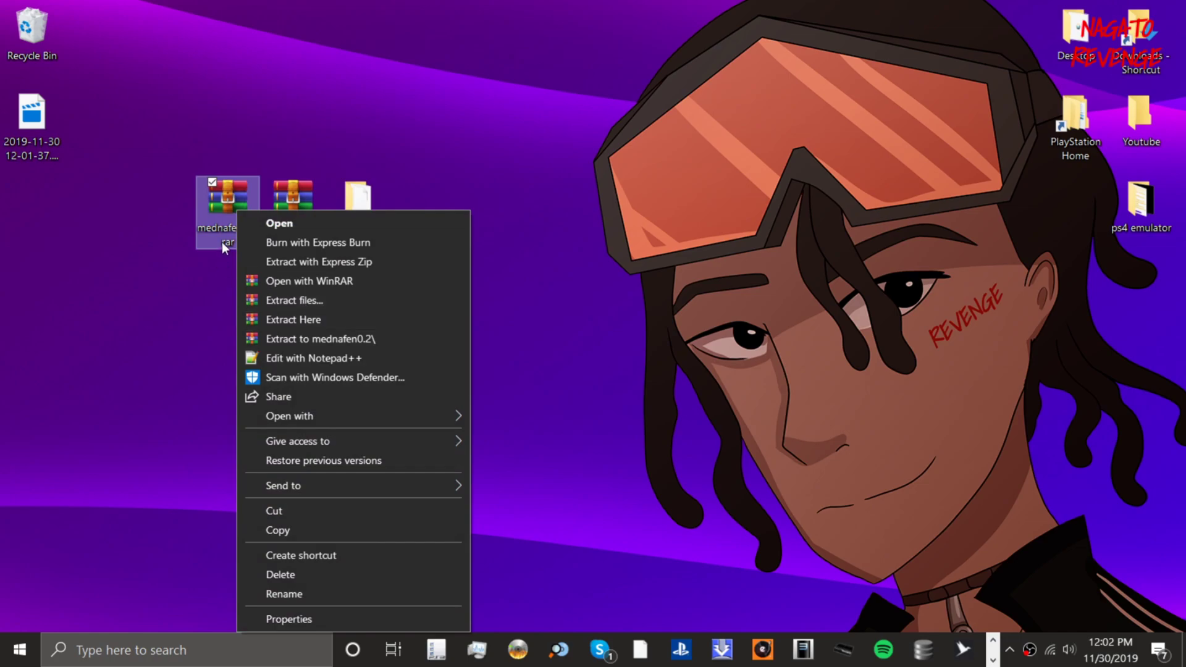
left_click(317, 303)
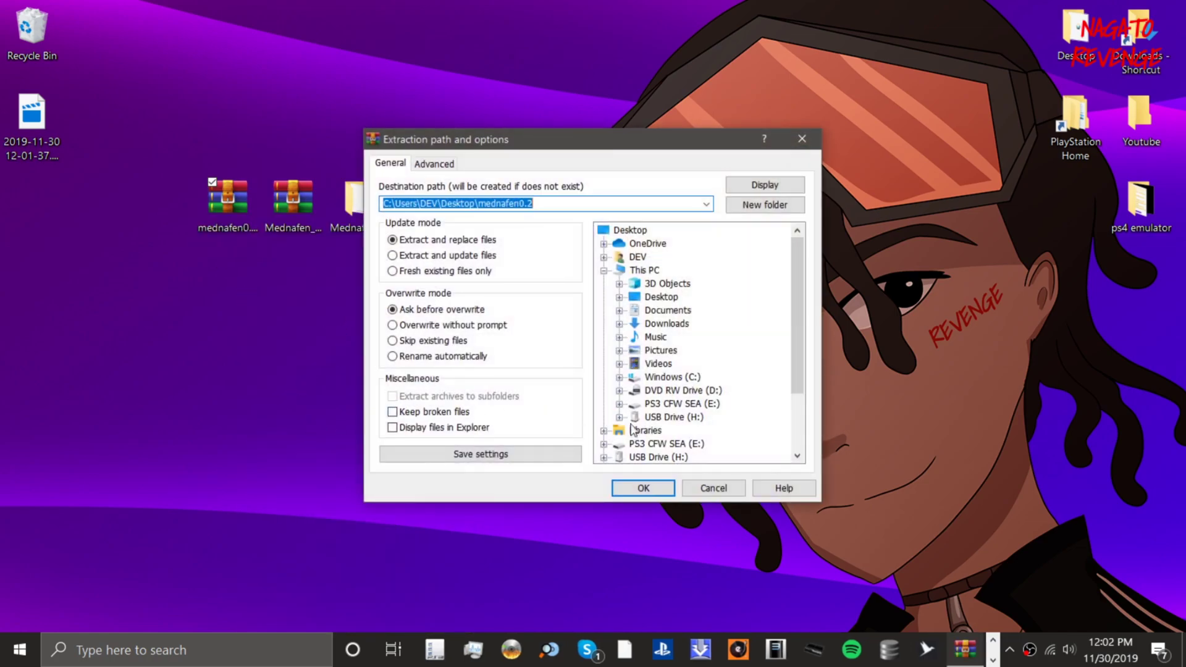
left_click(644, 488)
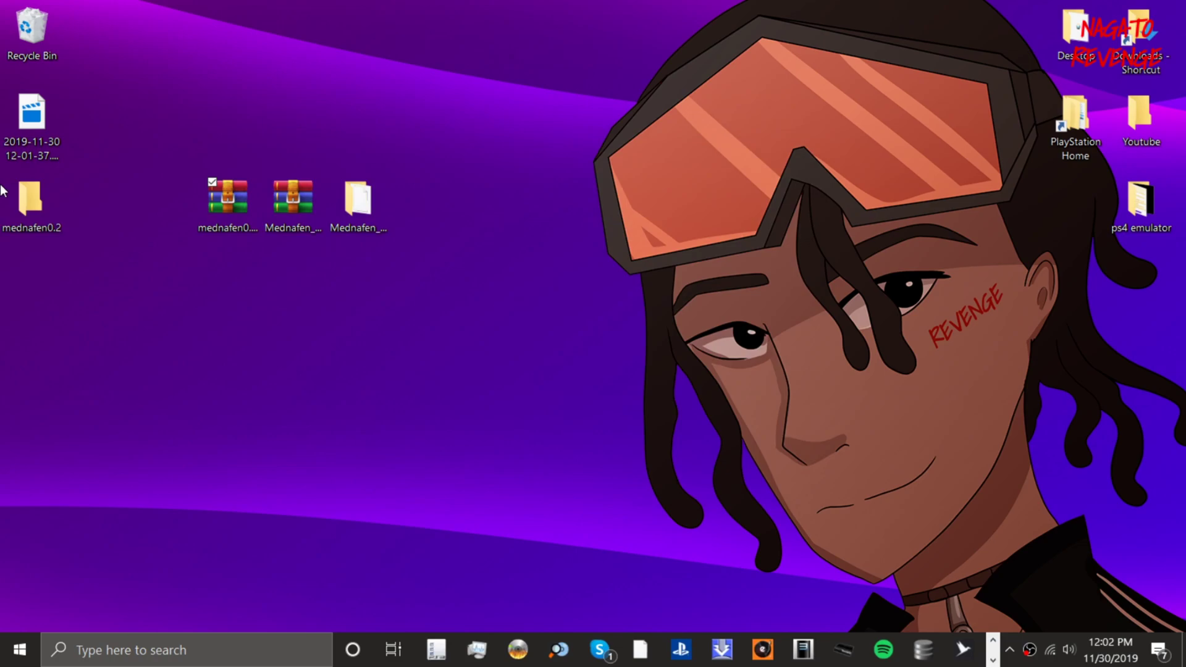
left_click_drag(27, 209, 288, 294)
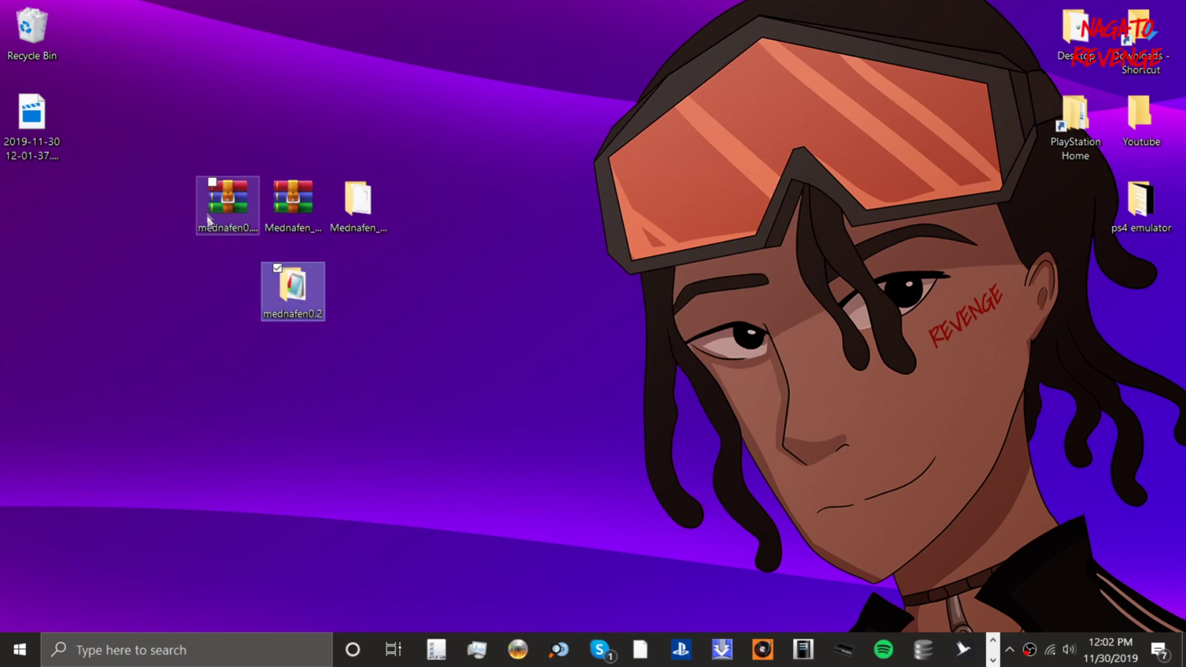
Step: Move both RAR archives to the Recycle Bin and line up the mednafen0.2 and Mednafen_PS4 folders side by side
left_click_drag(188, 116, 37, 28)
left_click(275, 291)
left_click_drag(275, 290, 211, 204)
left_click_drag(344, 228, 299, 229)
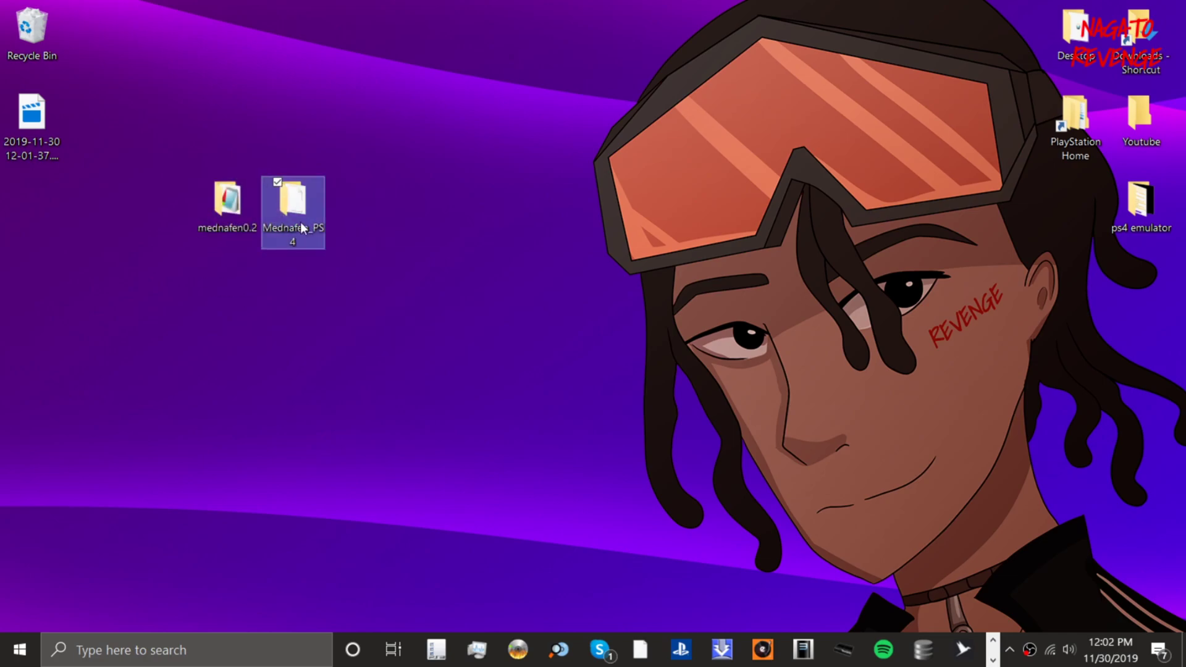
Step: Open the Mednafen_PS4 folder and its mednafen subfolder to view the contents down to mednafen.cfg
double_click(302, 228)
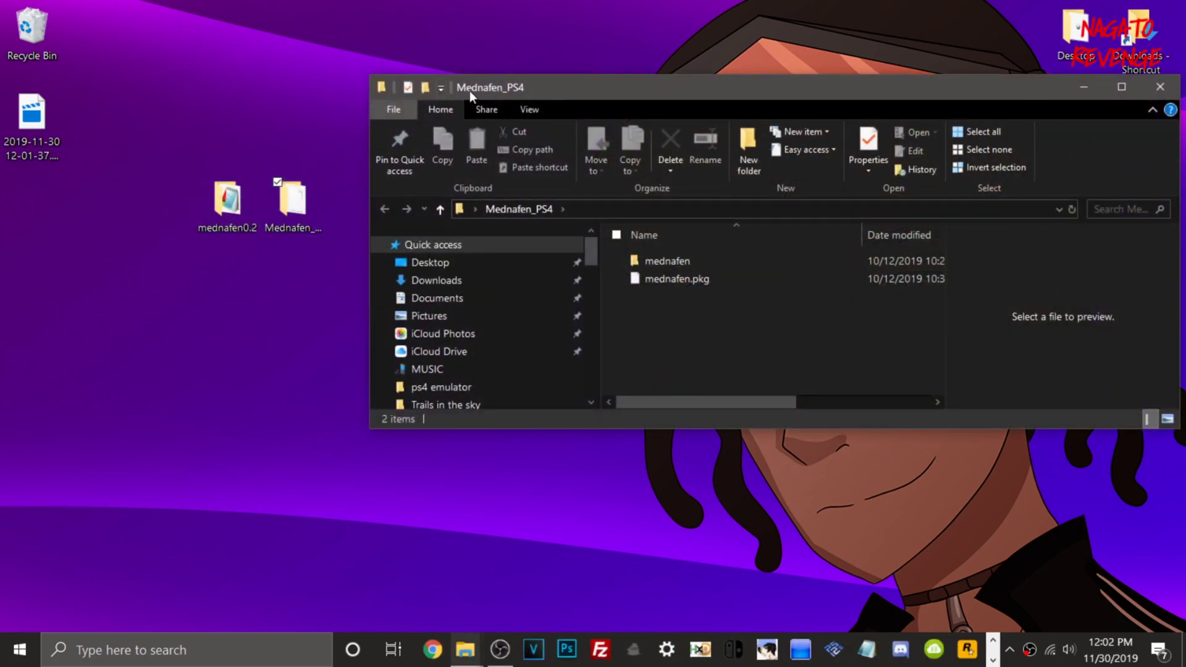
left_click(655, 261)
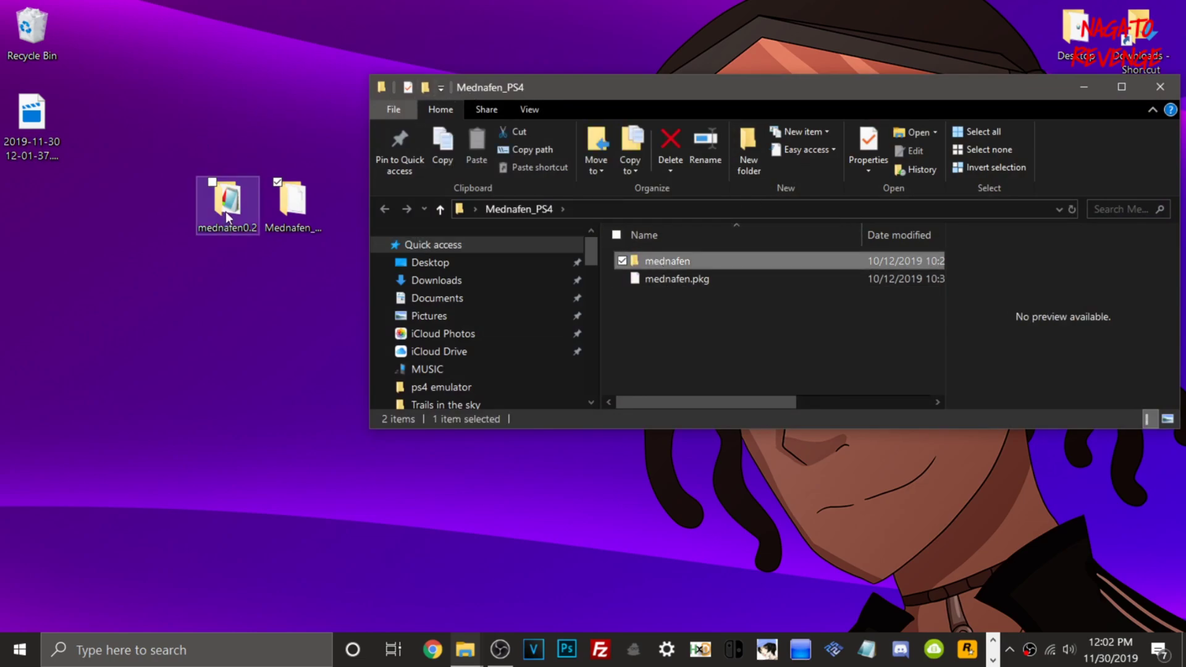
double_click(713, 266)
scroll(714, 278, "down", 1)
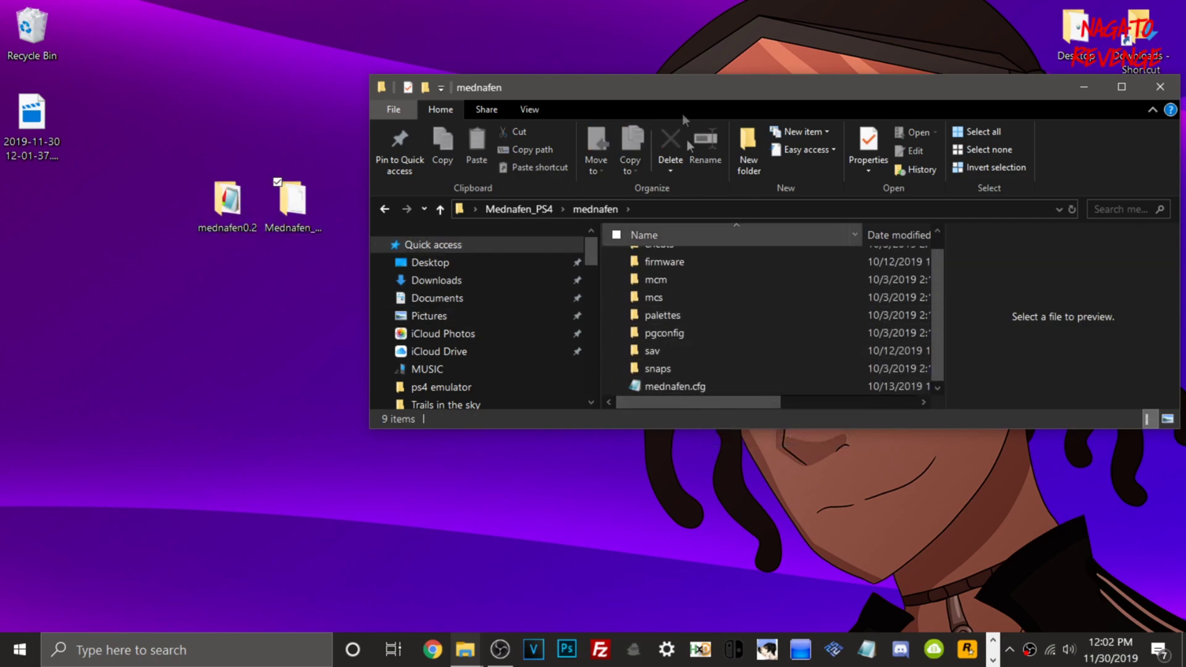
Step: Copy mednafen.cfg from the mednafen0.2 folder into the mednafen folder inside Mednafen_PS4, replacing the existing file
double_click(229, 201)
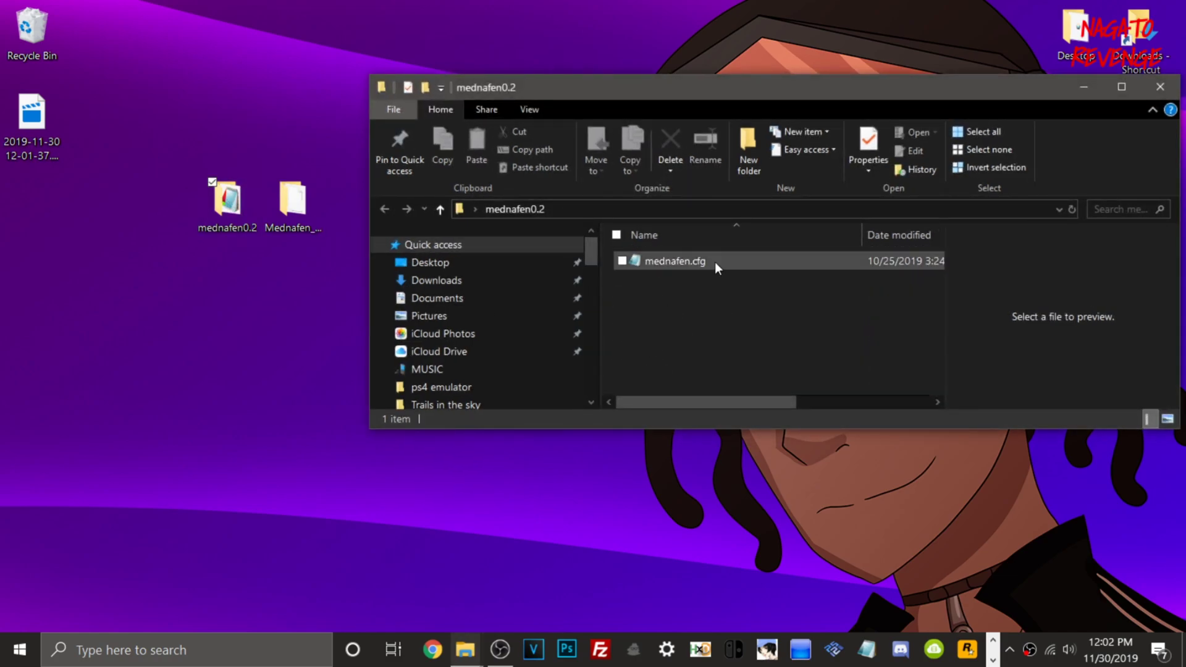
left_click(714, 262)
left_click_drag(589, 87, 75, 307)
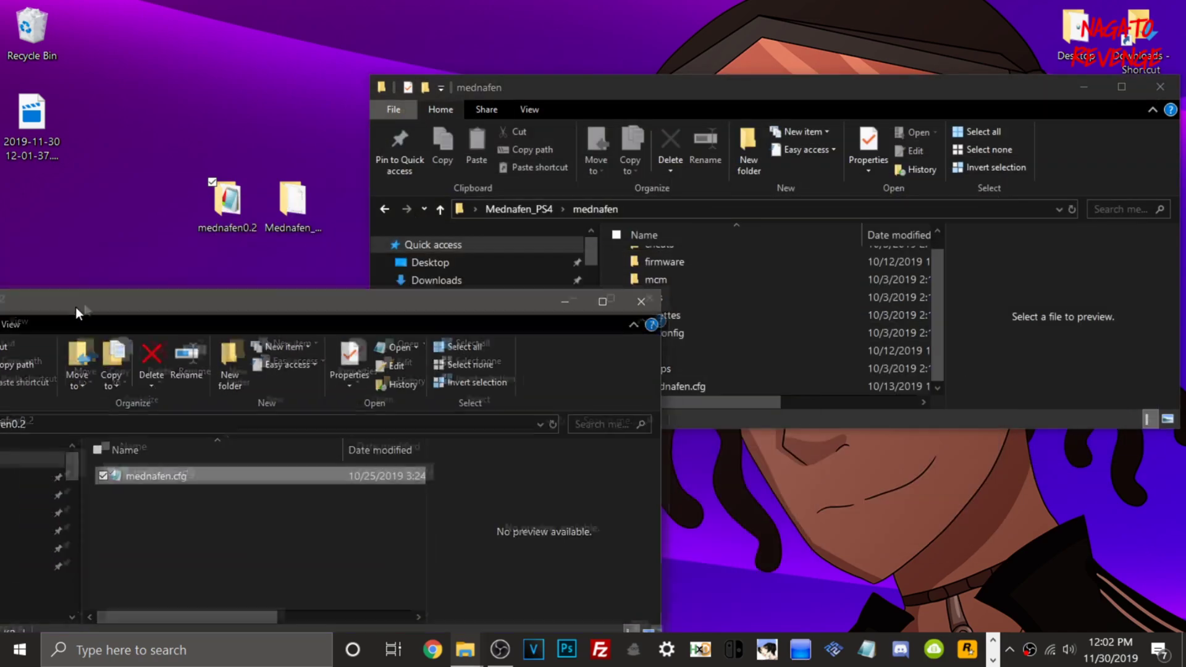
right_click(246, 471)
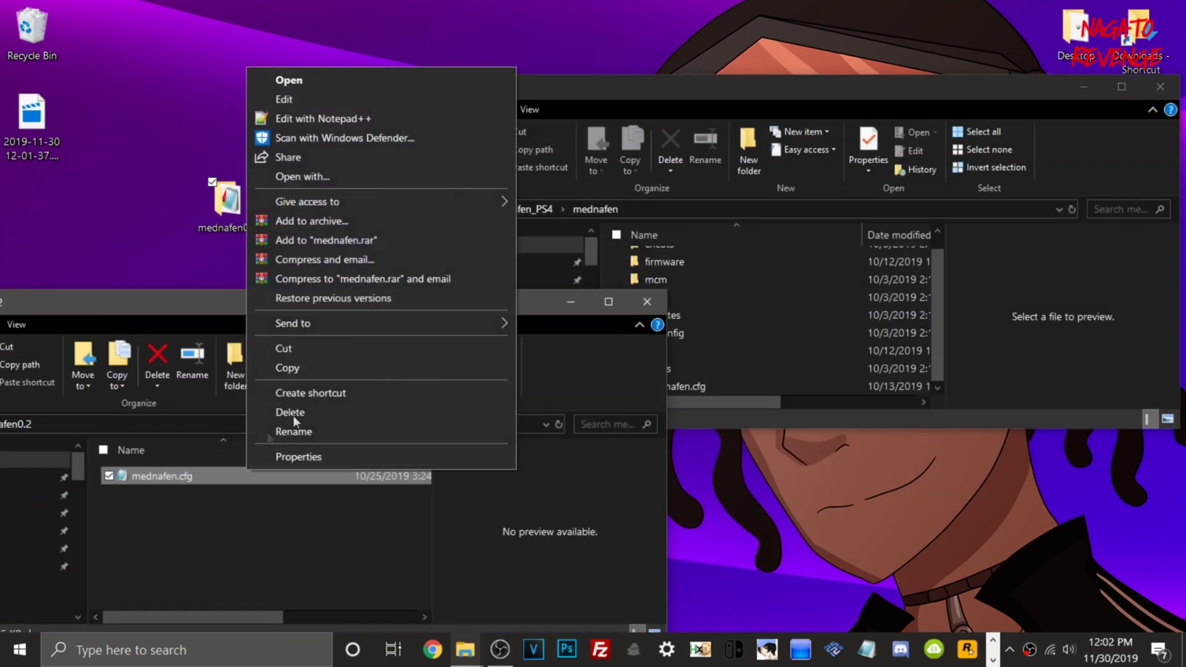
left_click(293, 368)
right_click(1102, 350)
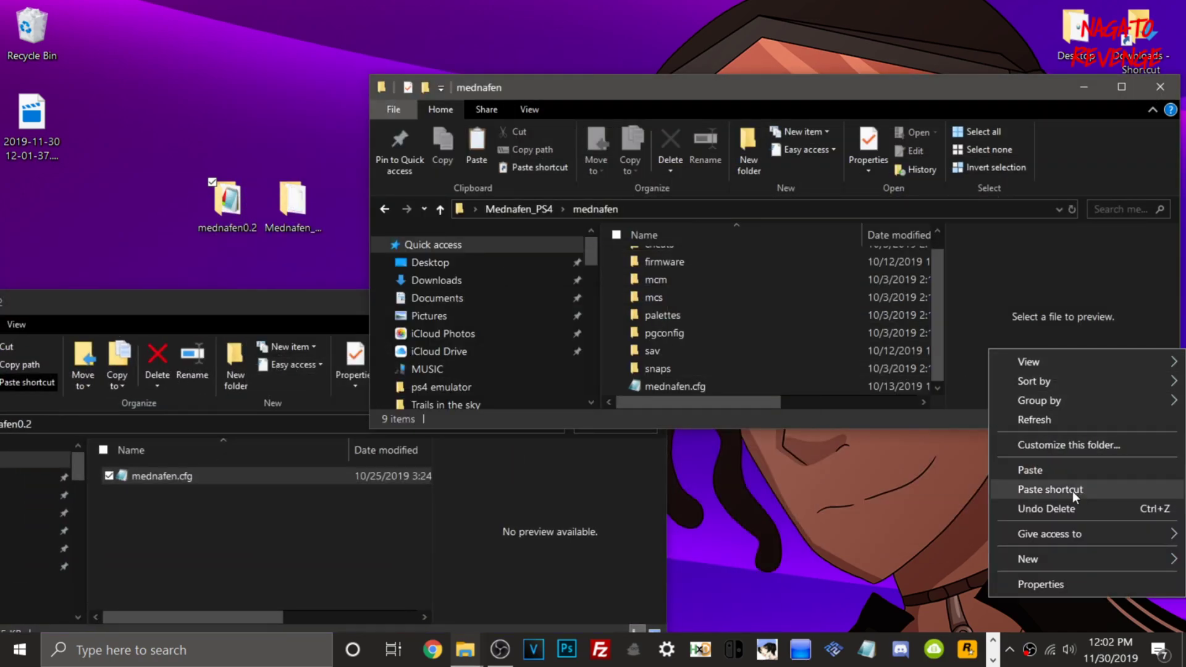
left_click(1067, 468)
left_click(587, 217)
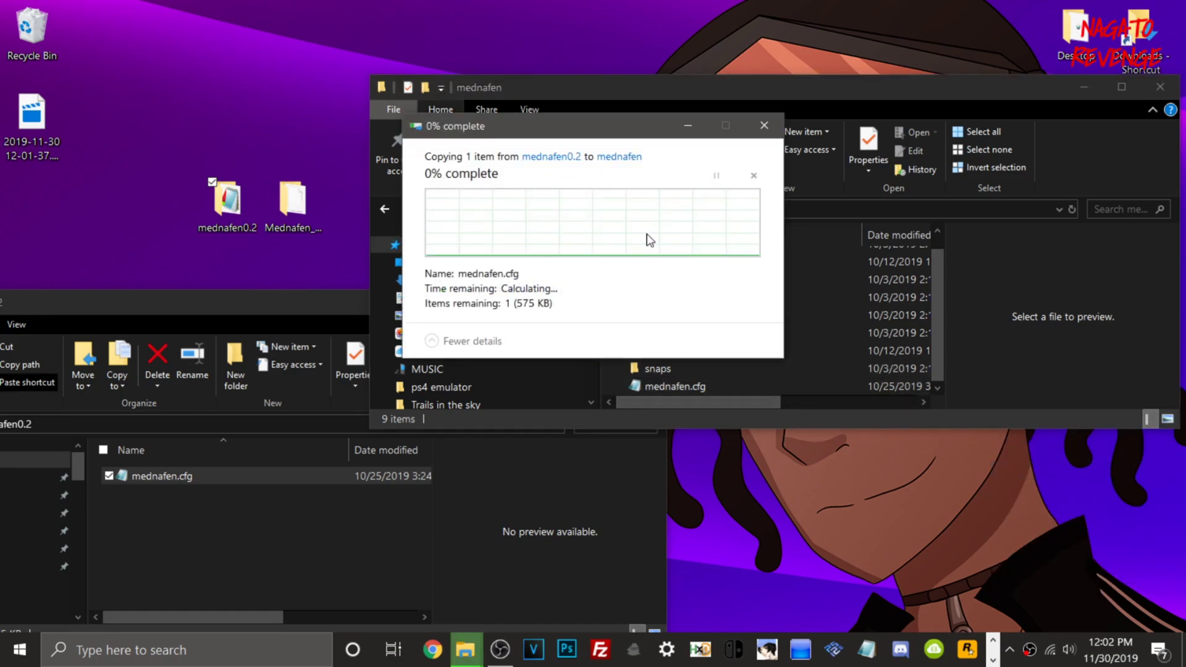
Step: Examine the copied mednafen.cfg in Notepad, and close the file and both folder windows
double_click(662, 92)
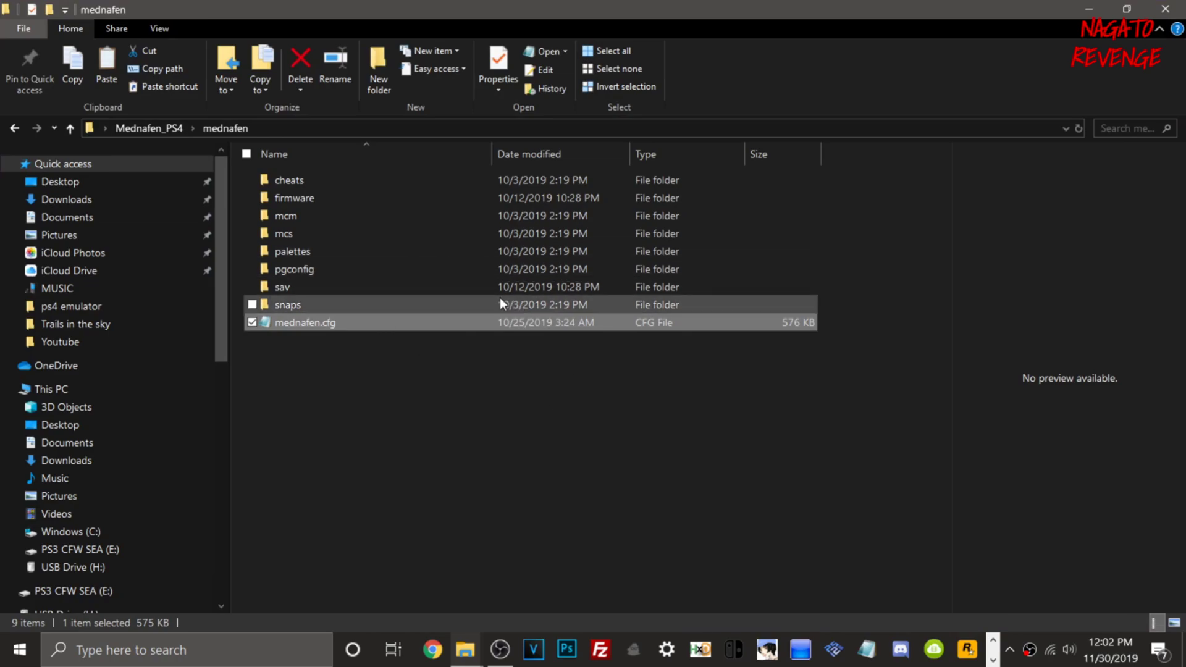
double_click(370, 322)
scroll(511, 299, "down", 5)
scroll(511, 299, "up", 8)
left_click(473, 187)
left_click(440, 218)
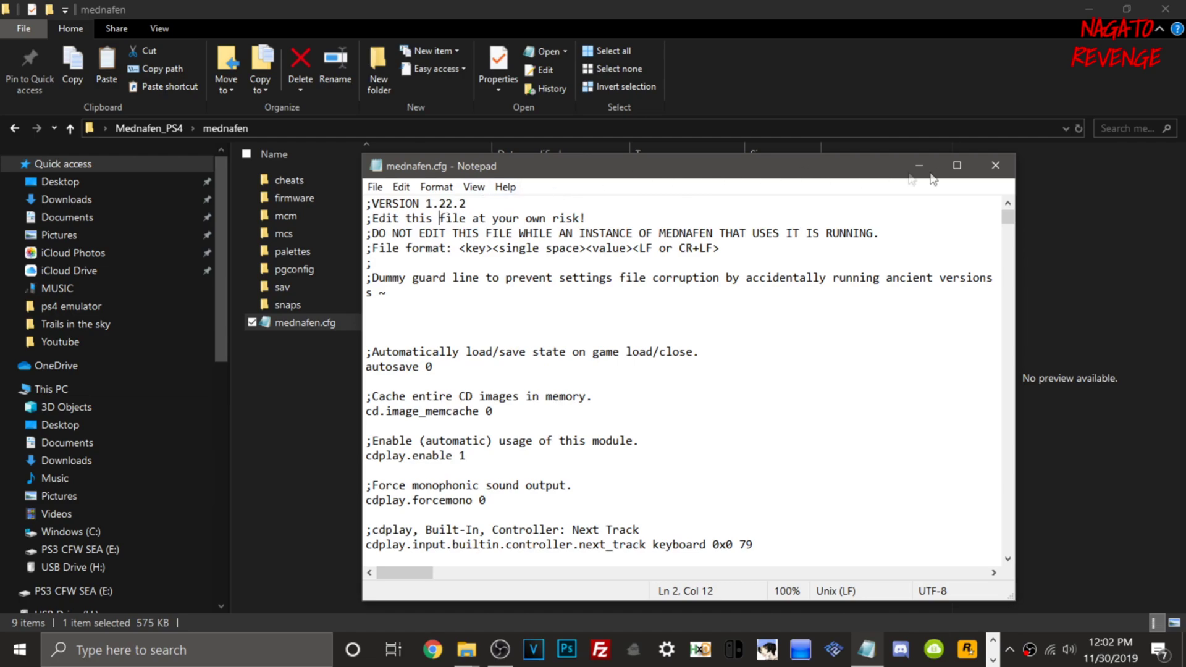
left_click(996, 166)
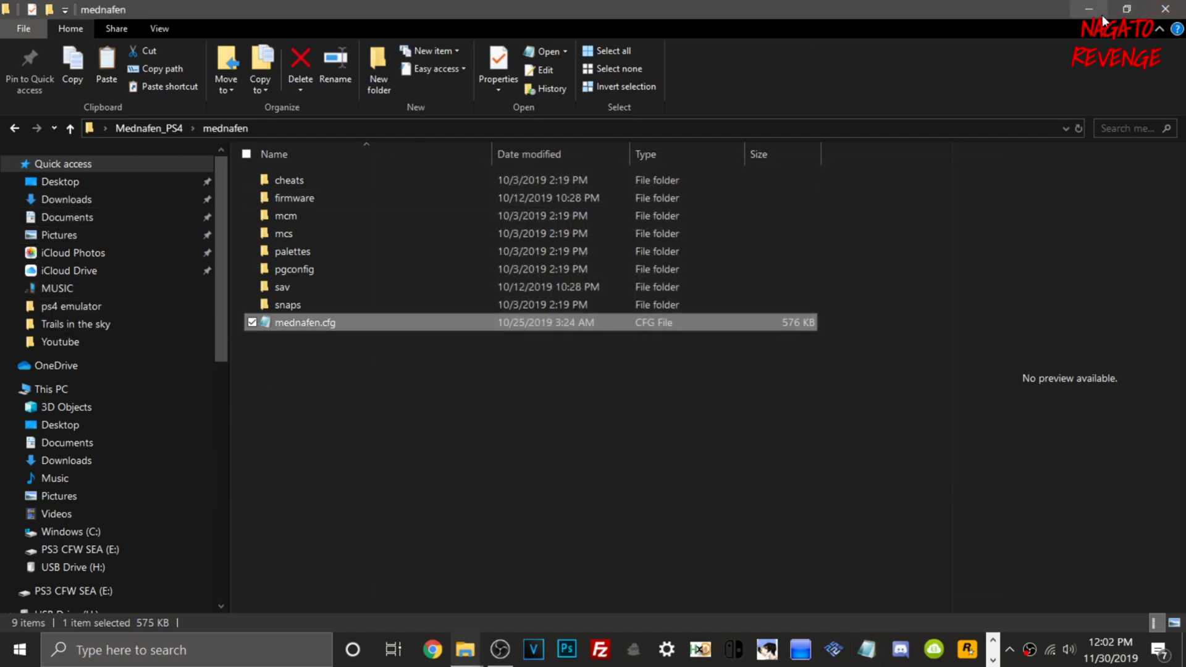
left_click(1162, 7)
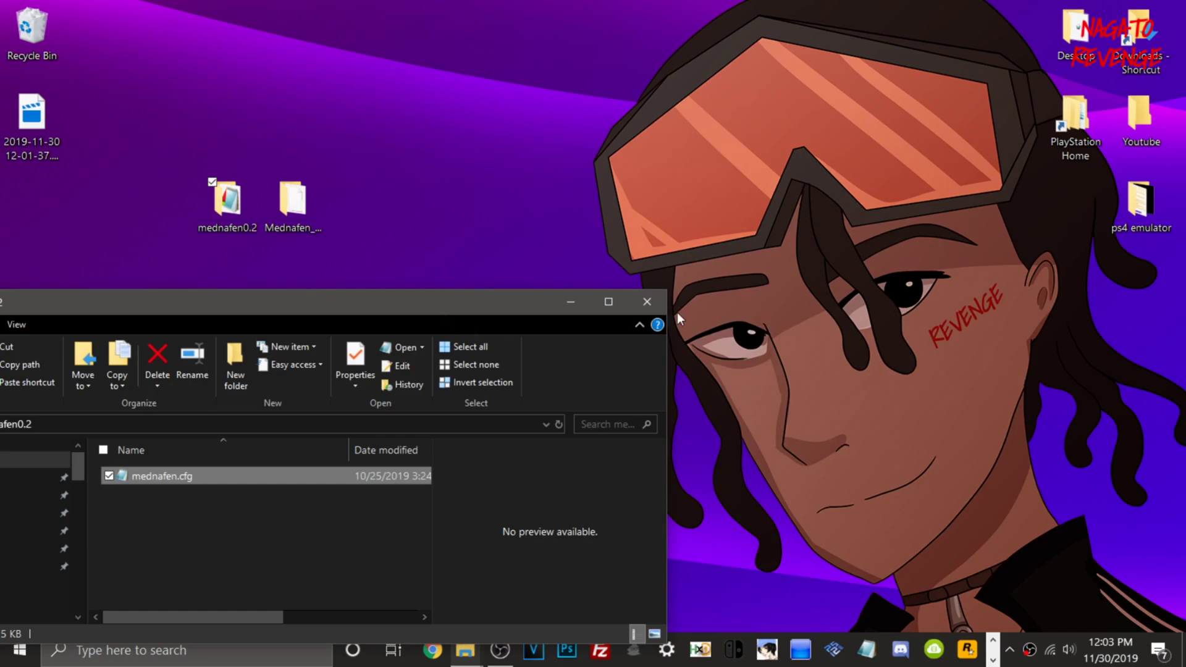
left_click(647, 302)
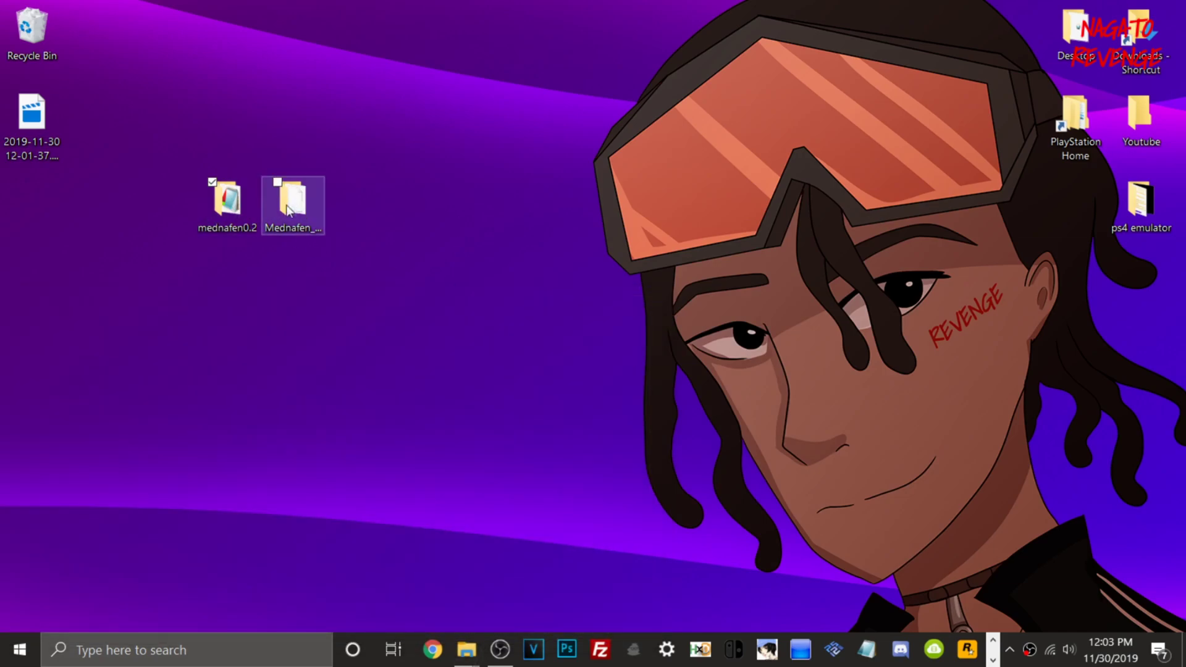
Step: Move the mednafen subfolder out of Mednafen_PS4 onto the desktop and close the folder window
double_click(289, 209)
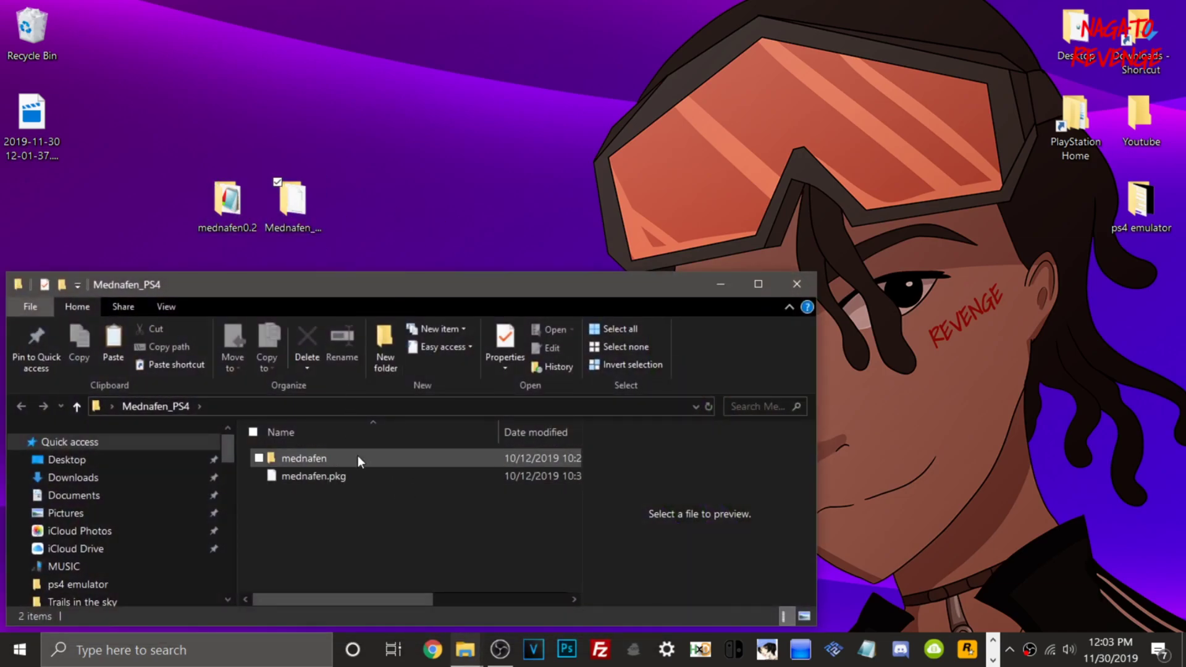
left_click(365, 456)
left_click_drag(366, 460, 492, 163)
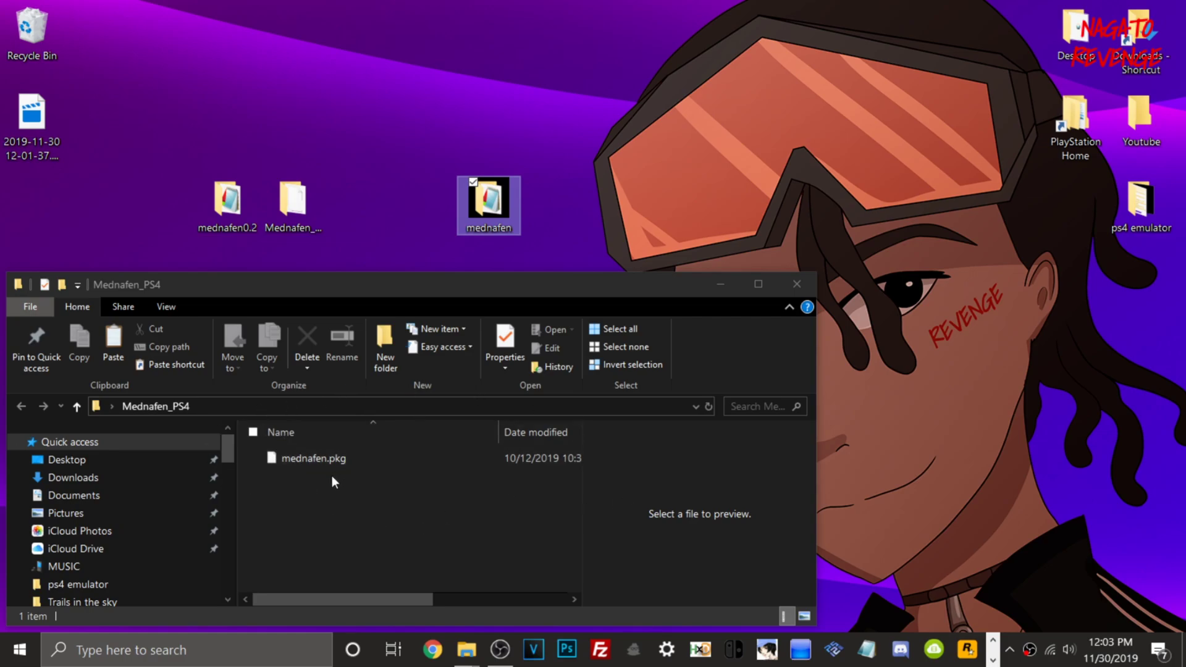
left_click(796, 285)
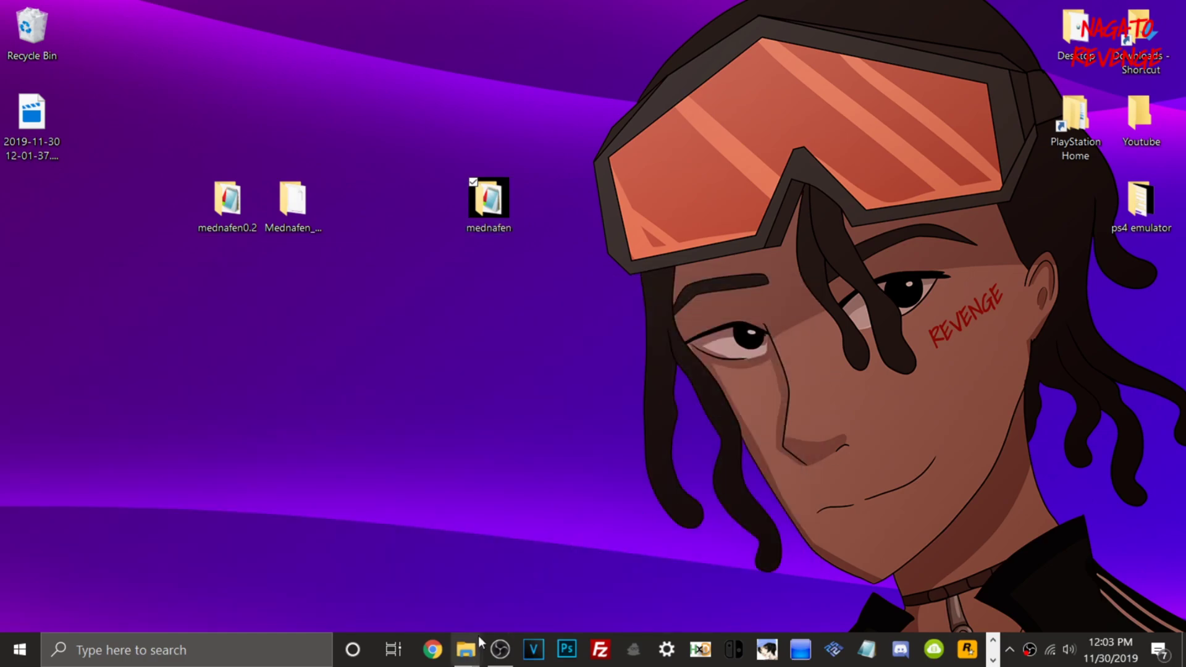
Step: Open the USB Drive (H:) window, look over its contents, and check the drive's file system in its properties
mouse_move(477, 646)
left_click(412, 602)
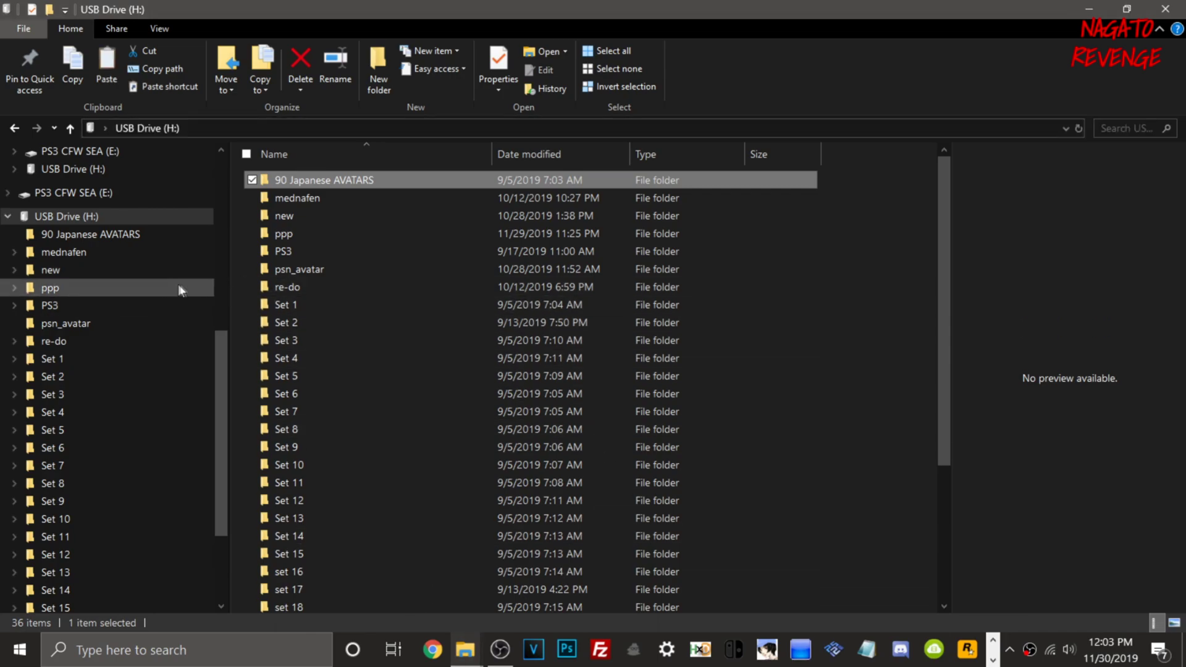
scroll(383, 265, "down", 4)
scroll(397, 328, "up", 4)
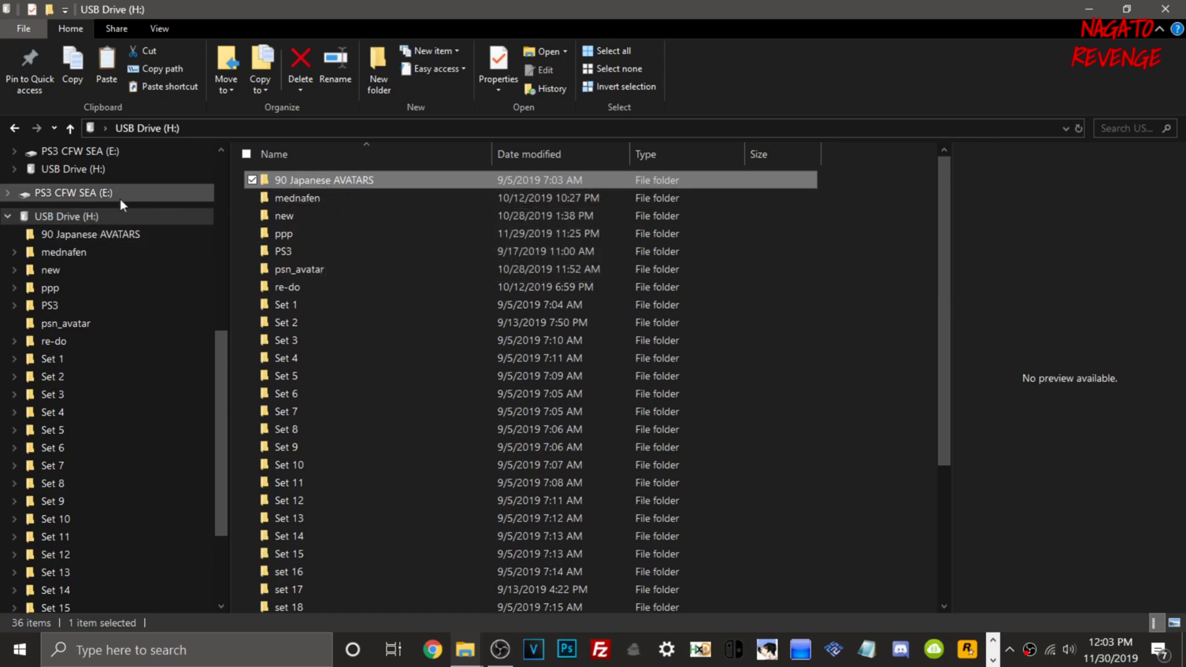
scroll(389, 247, "down", 4)
scroll(420, 402, "up", 4)
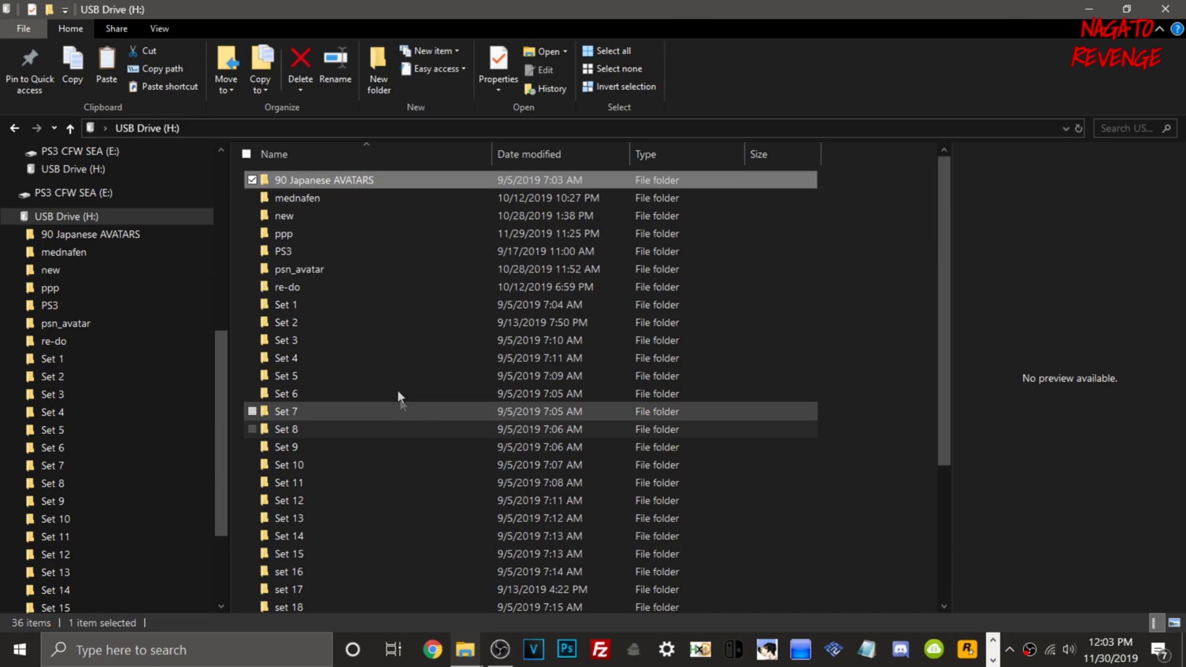
scroll(439, 266, "down", 4)
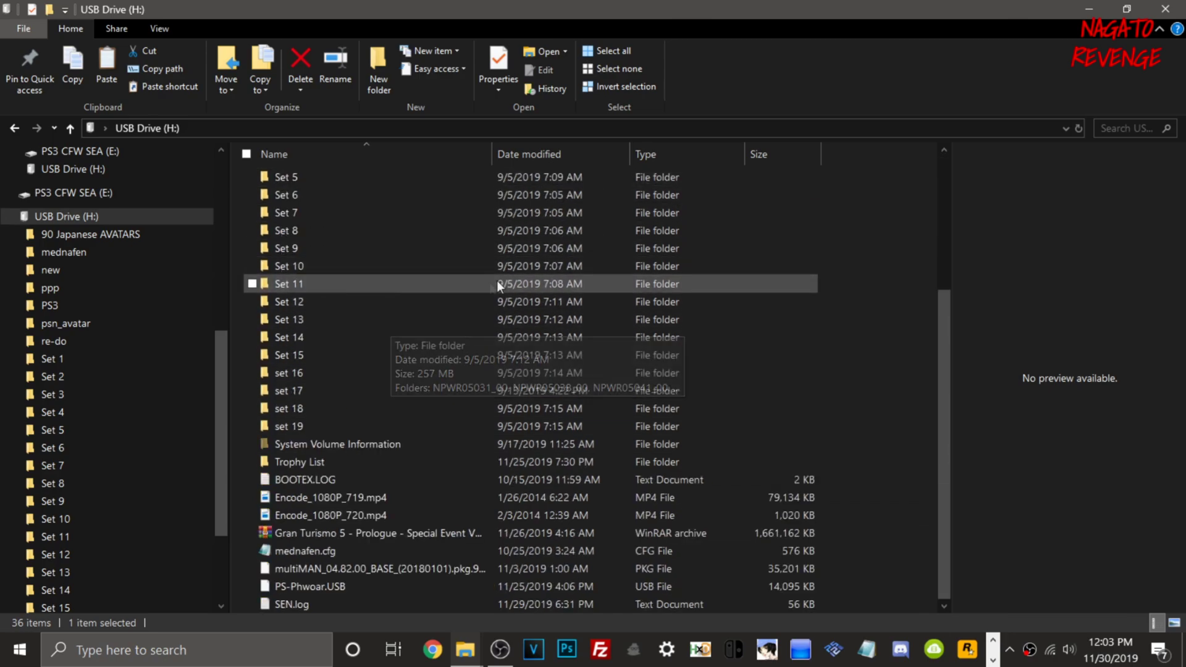
scroll(357, 281, "up", 4)
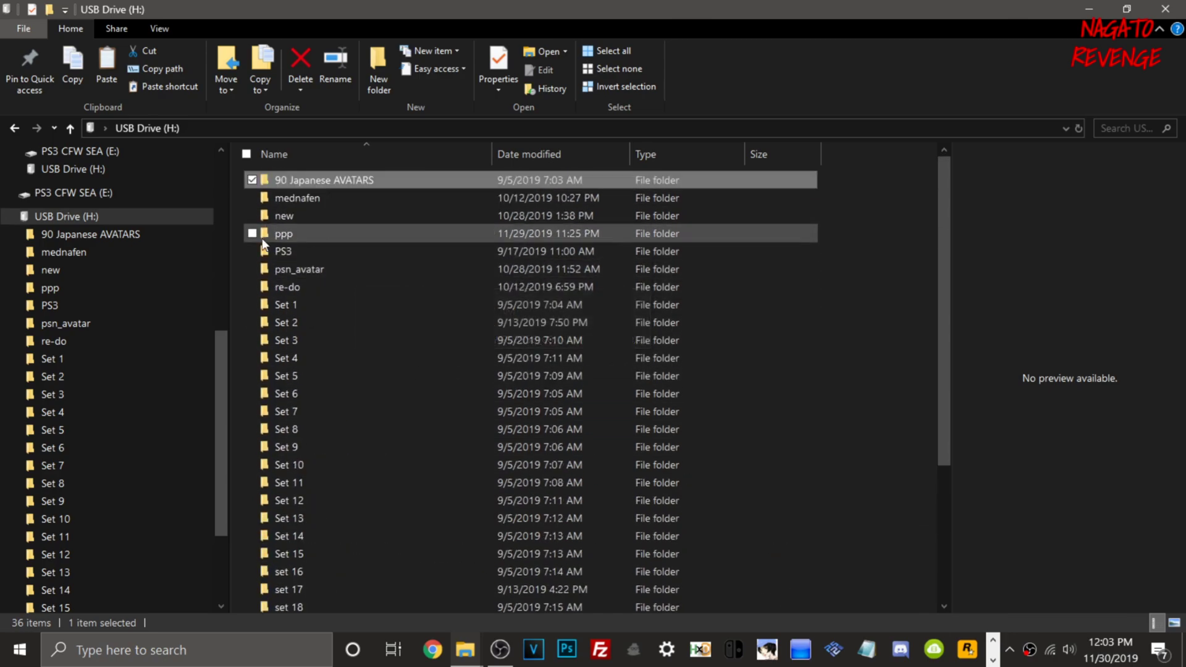
scroll(132, 236, "up", 1)
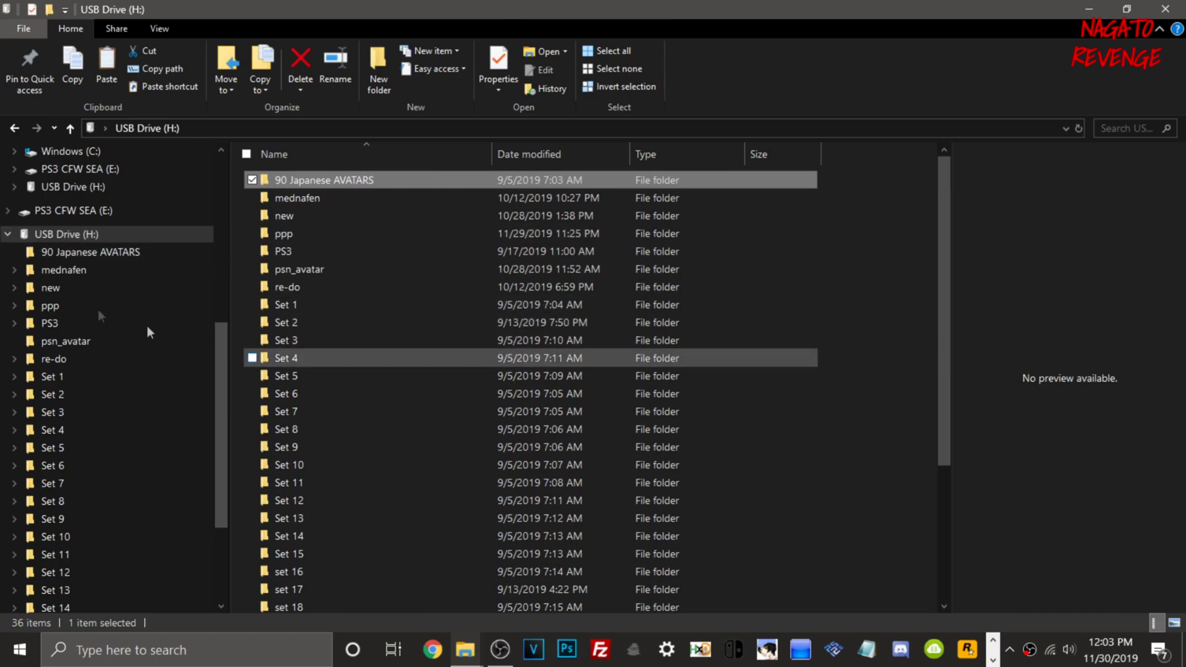
right_click(103, 232)
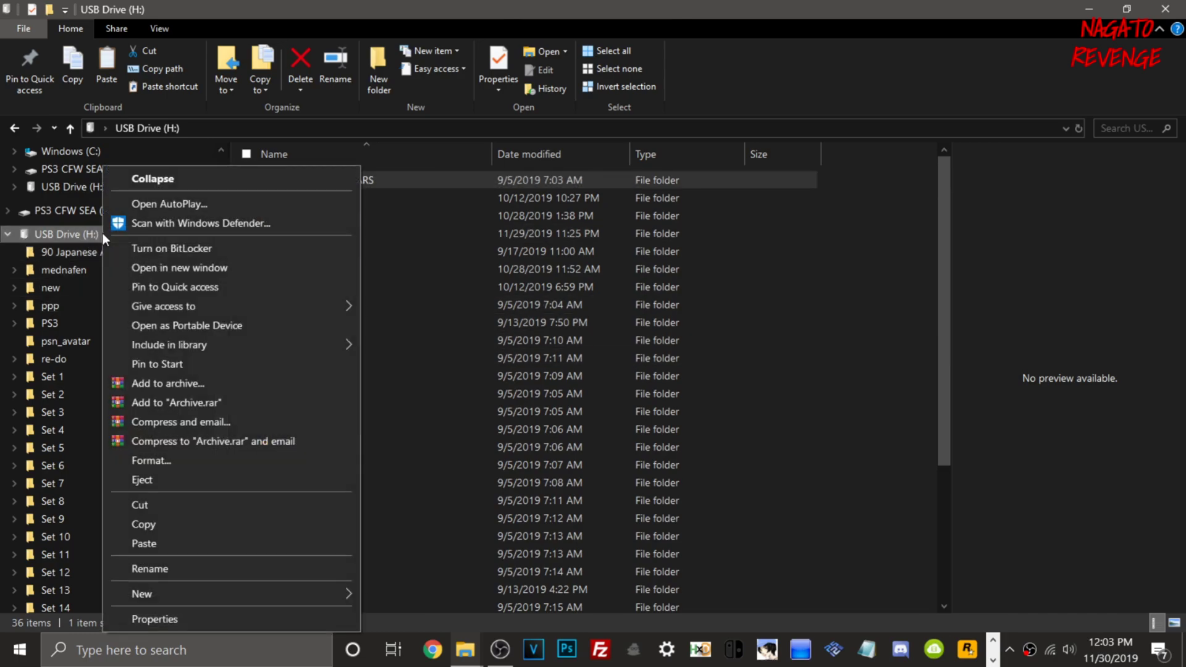
left_click(204, 619)
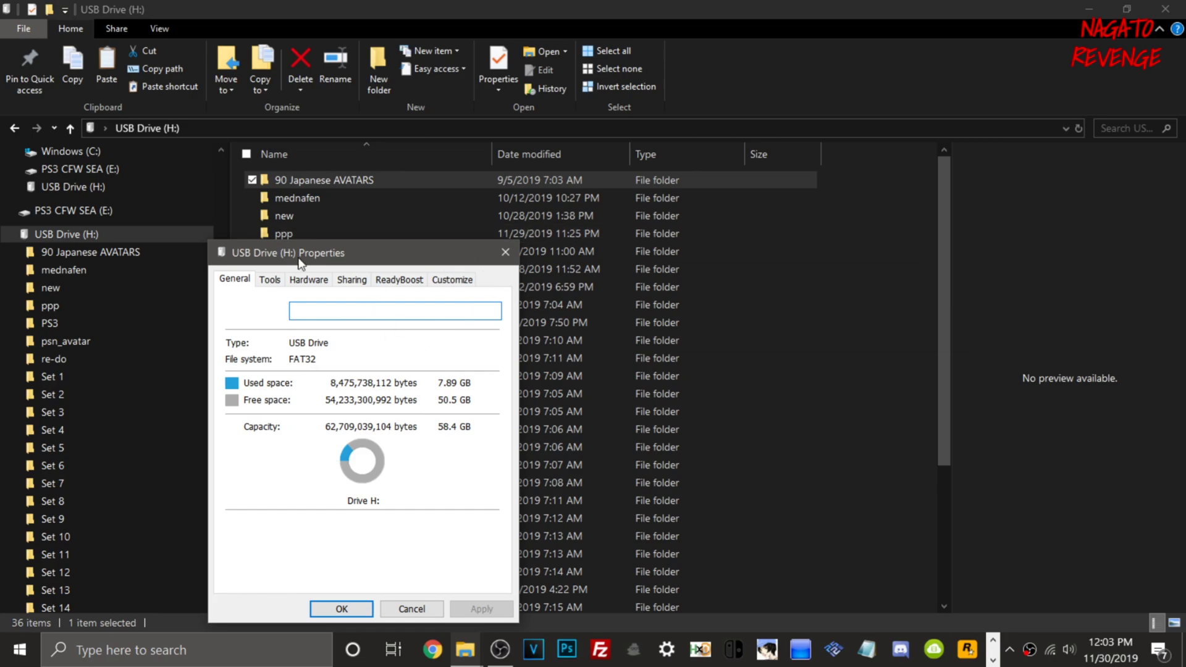
left_click(412, 609)
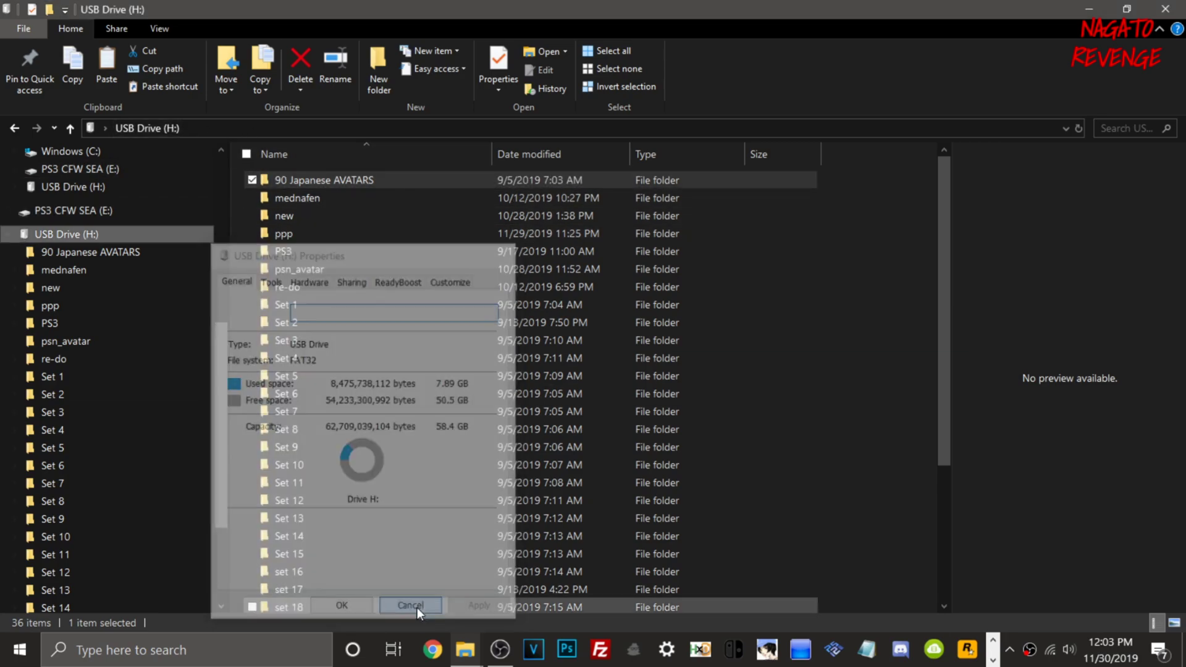
Step: Open the Format dialog for USB Drive (H:) and choose exFAT with the default allocation size
scroll(427, 270, "down", 4)
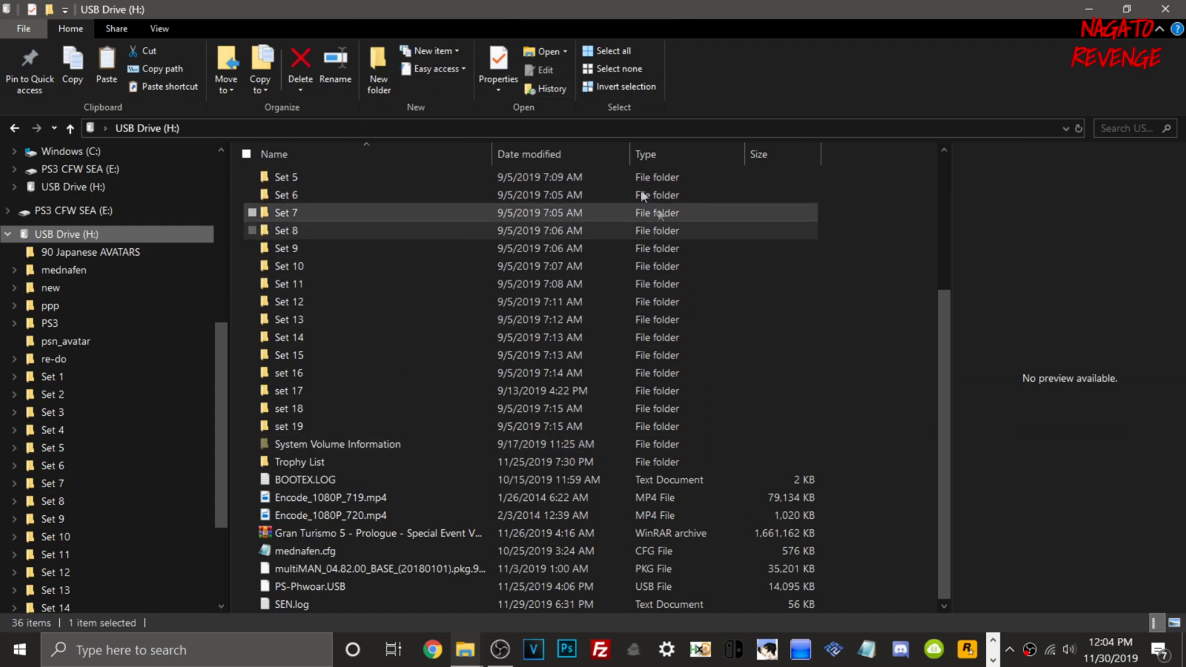
scroll(393, 317, "up", 4)
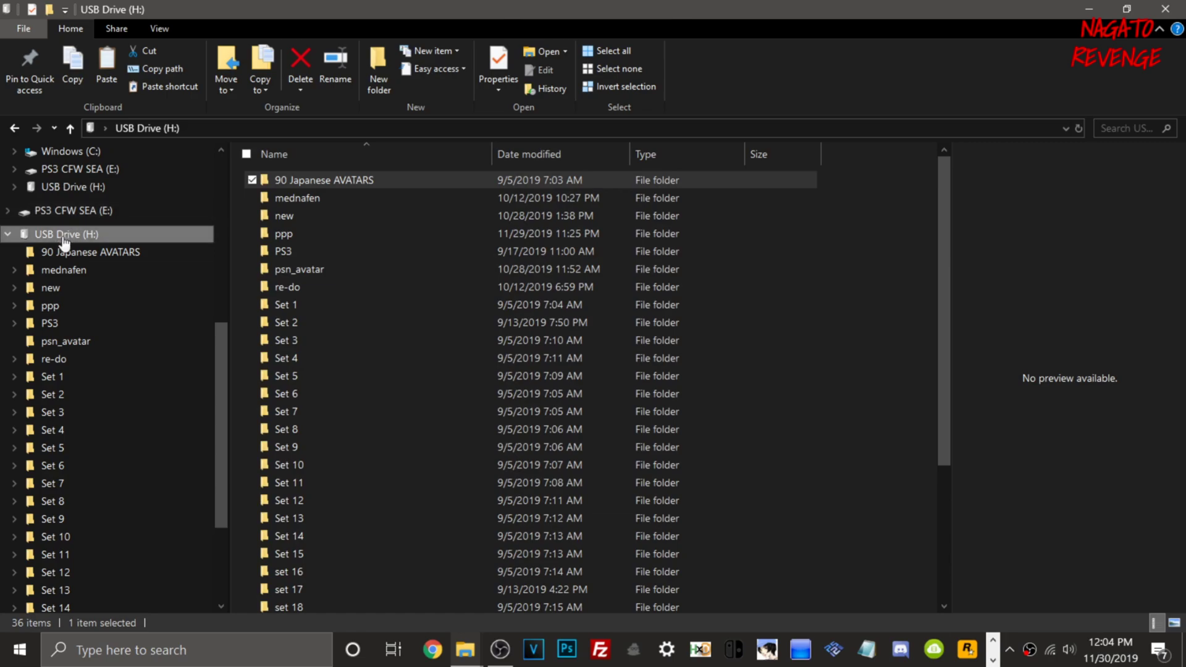
scroll(440, 309, "down", 4)
scroll(420, 376, "up", 3)
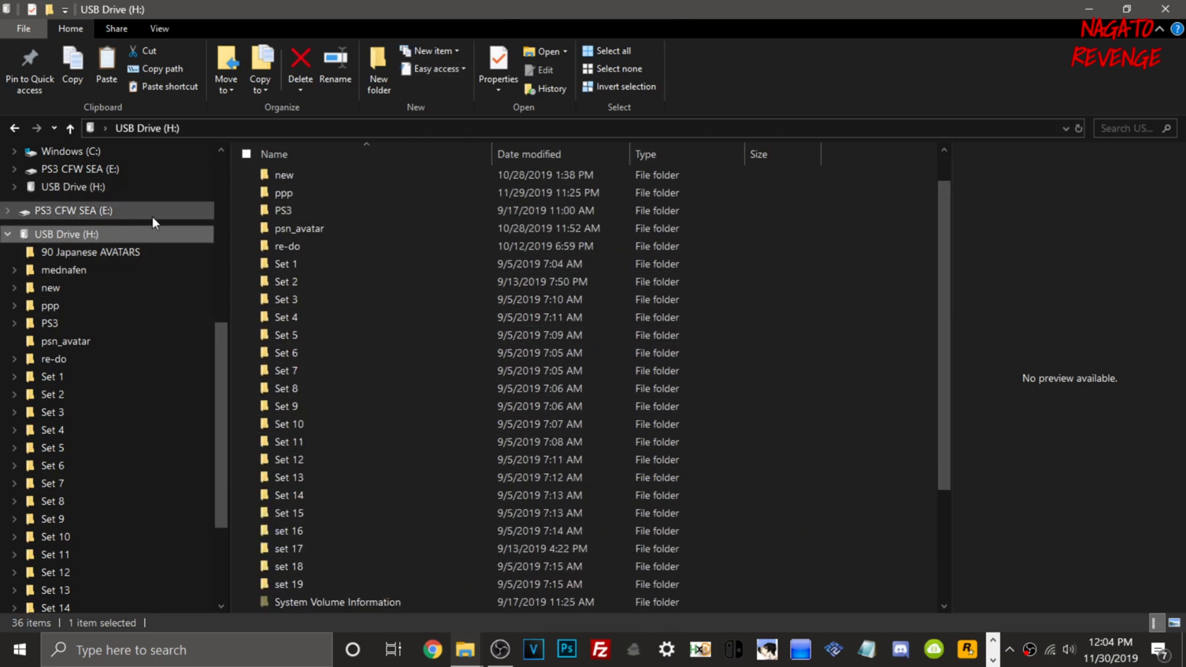
right_click(116, 236)
left_click(218, 465)
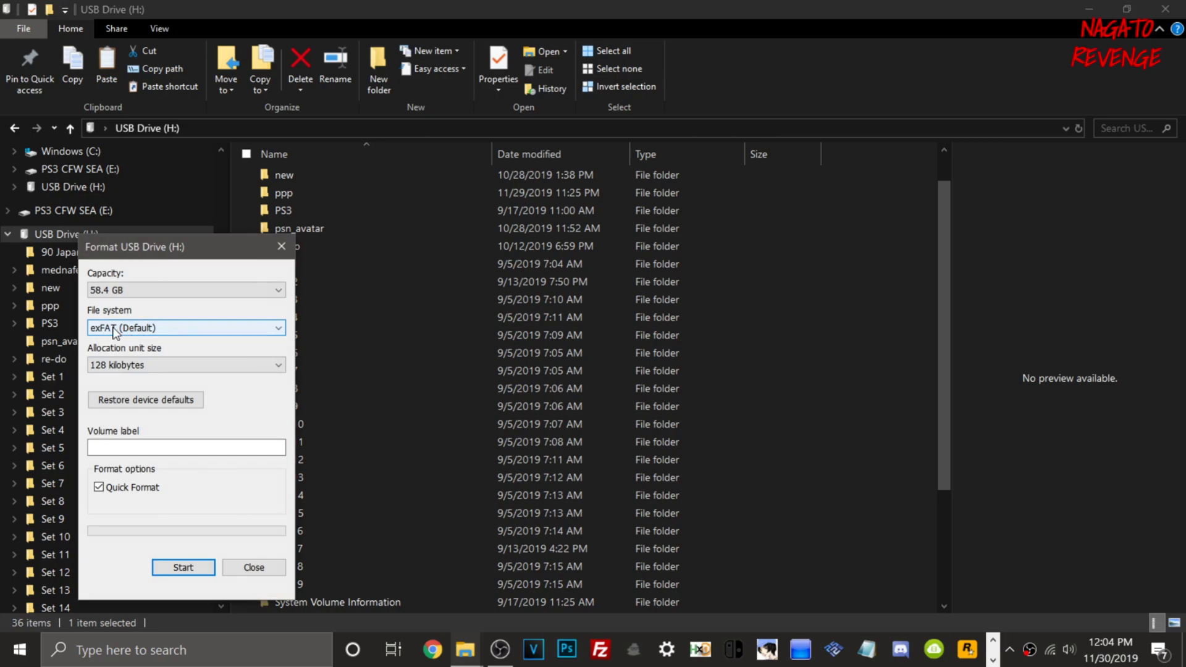
left_click(122, 332)
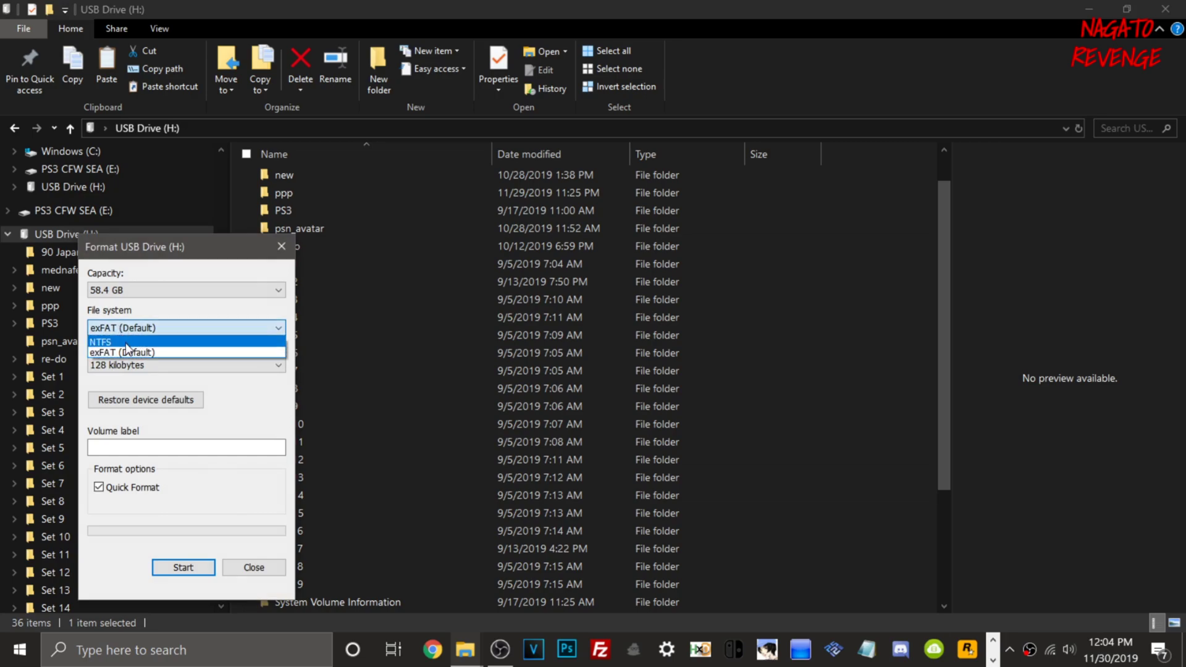
left_click(123, 341)
left_click(137, 329)
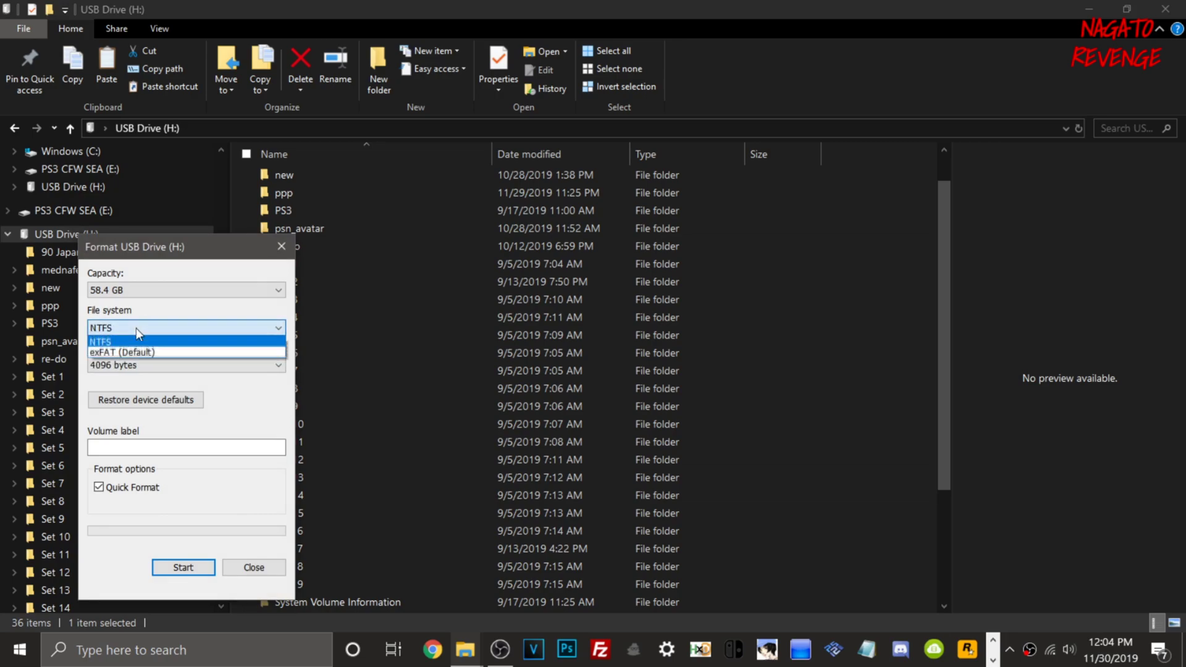
left_click(132, 351)
left_click(139, 328)
left_click(143, 351)
left_click(145, 363)
left_click(148, 379)
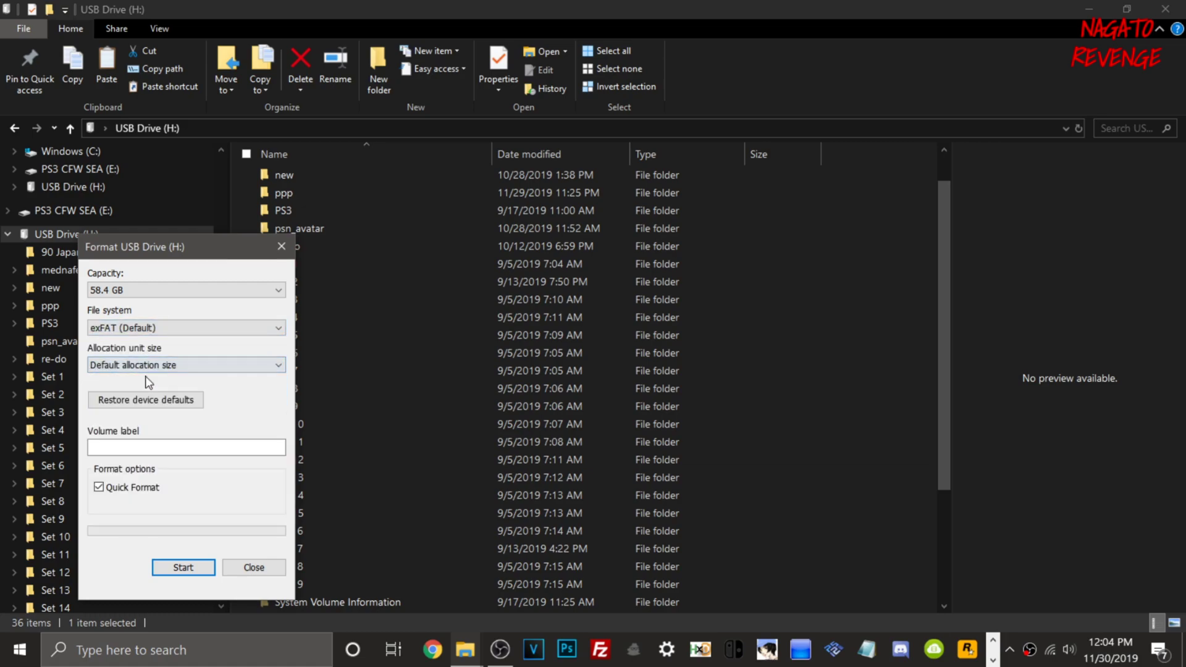
Step: Start the format of USB Drive (H:), cancel it at the erase confirmation, and close the Format dialog
left_click(142, 446)
left_click(188, 567)
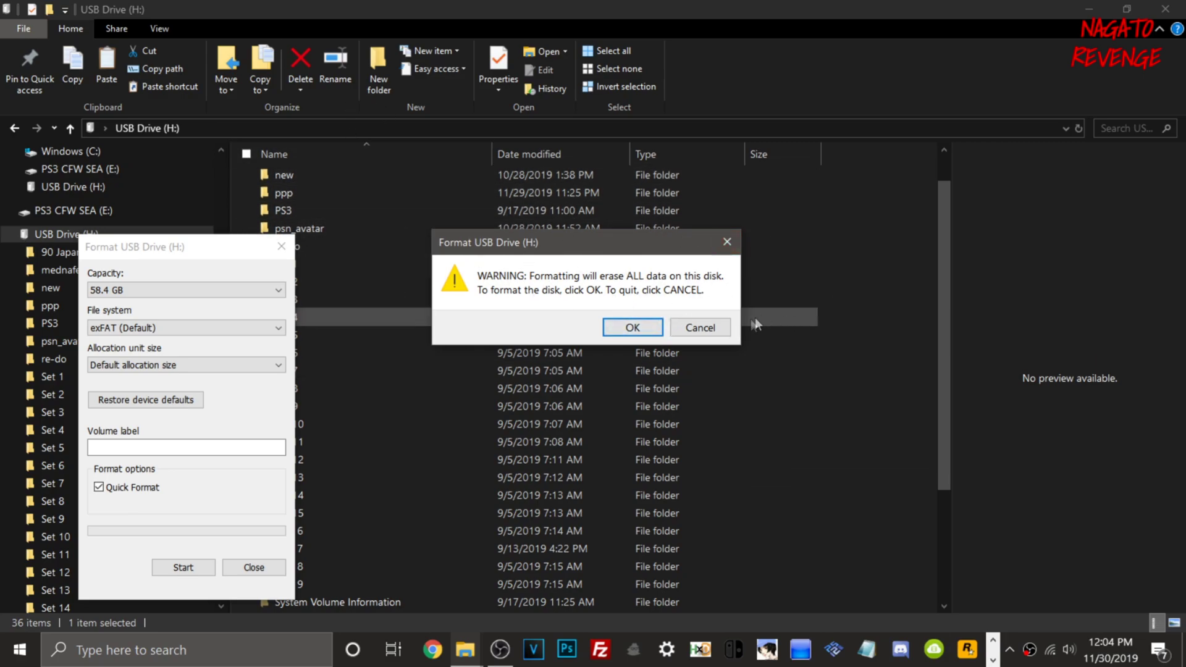
left_click(720, 328)
key("Escape")
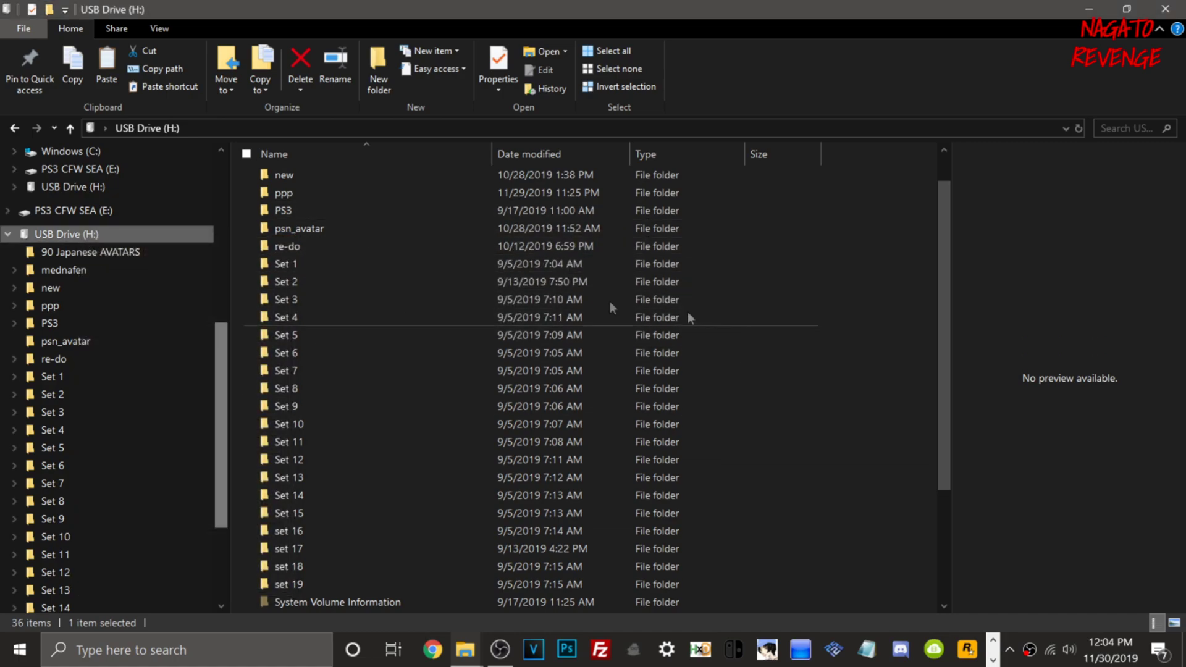
Step: Recheck the file system listed in the properties of USB Drive (H:) and close the properties
right_click(75, 241)
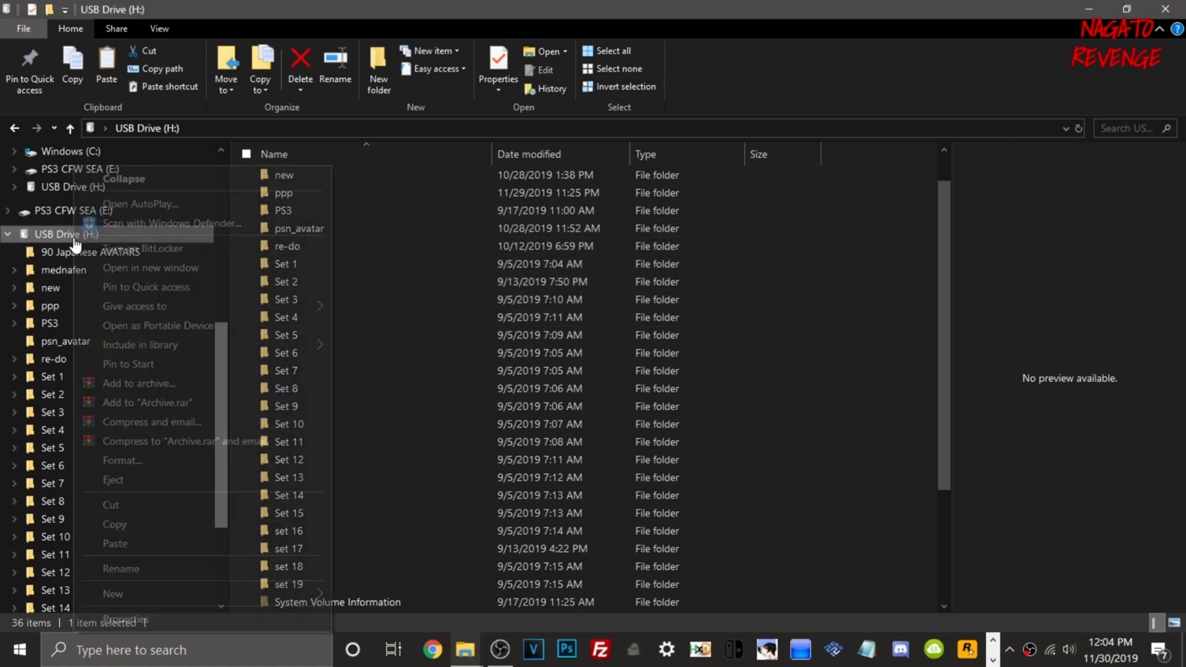
left_click(173, 620)
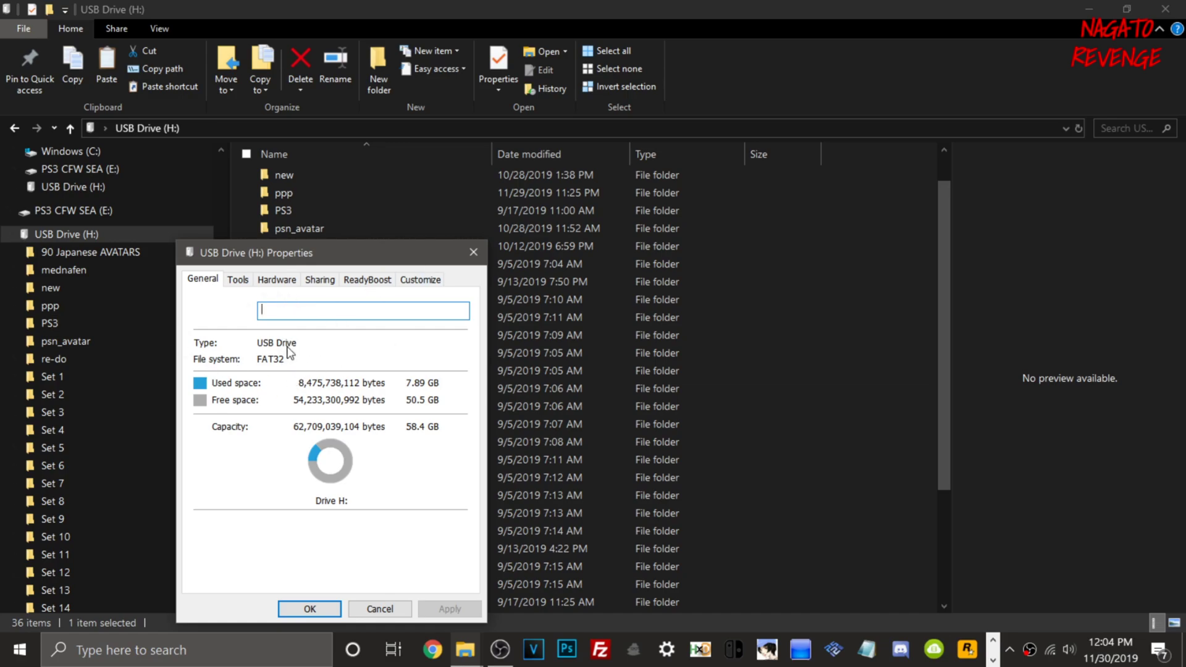
left_click(473, 252)
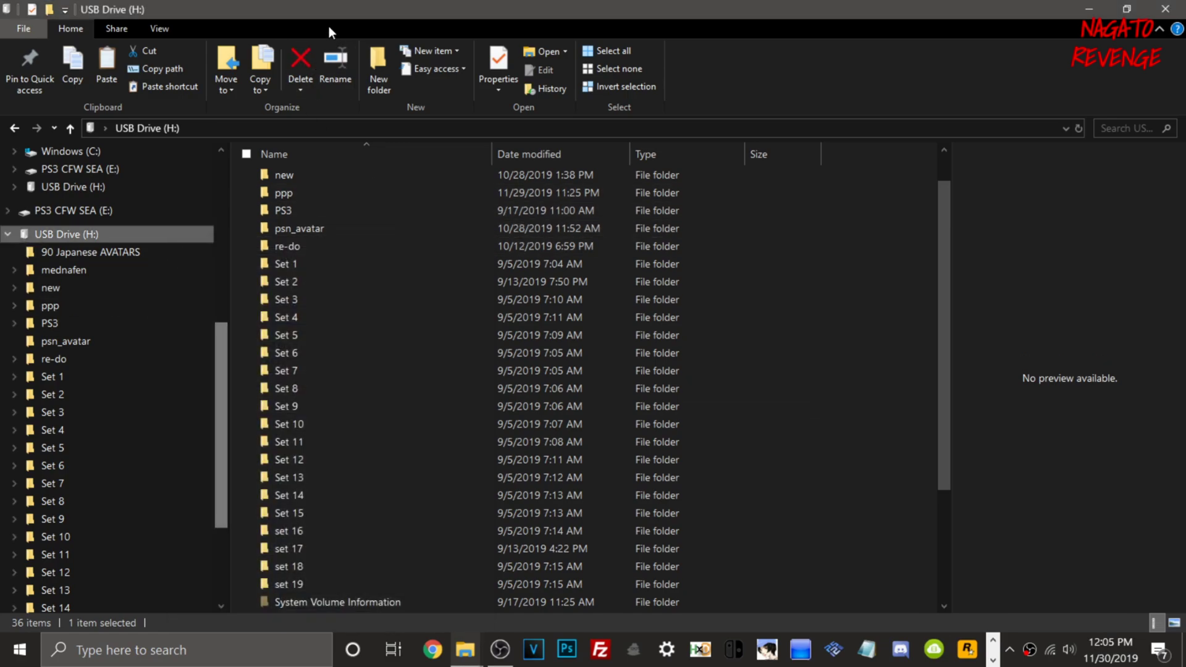
Step: Copy the mednafen folder from the desktop to the root of USB Drive (H:), replacing the existing mednafen.cfg
left_click_drag(558, 9, 1003, 146)
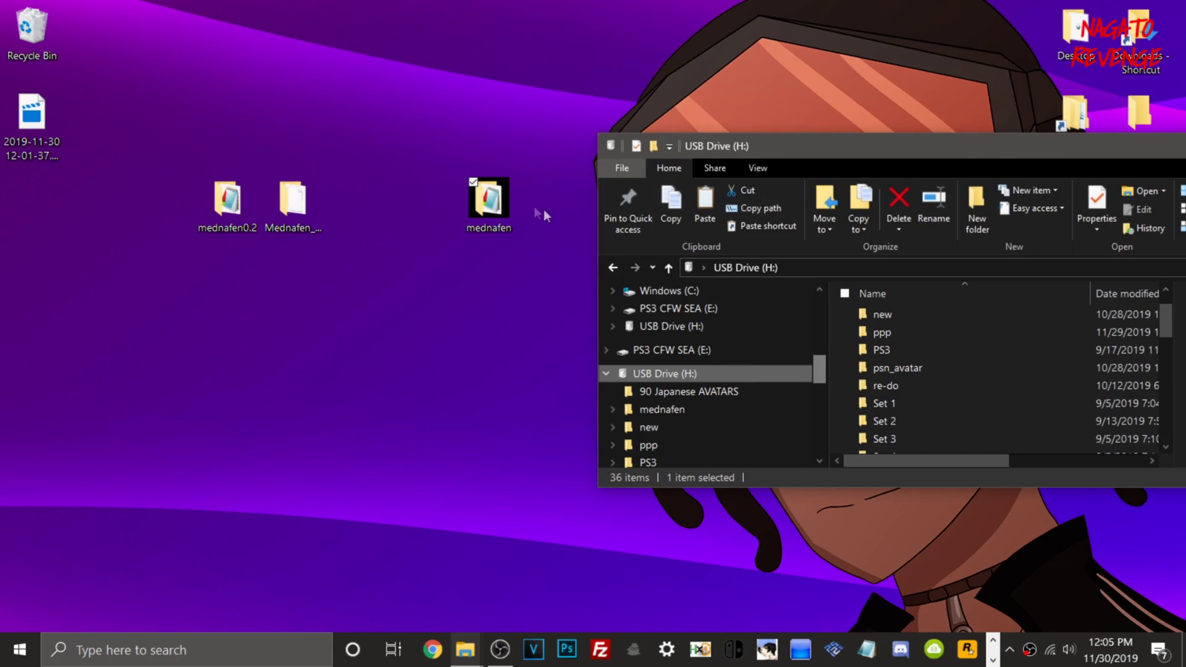
left_click(510, 207)
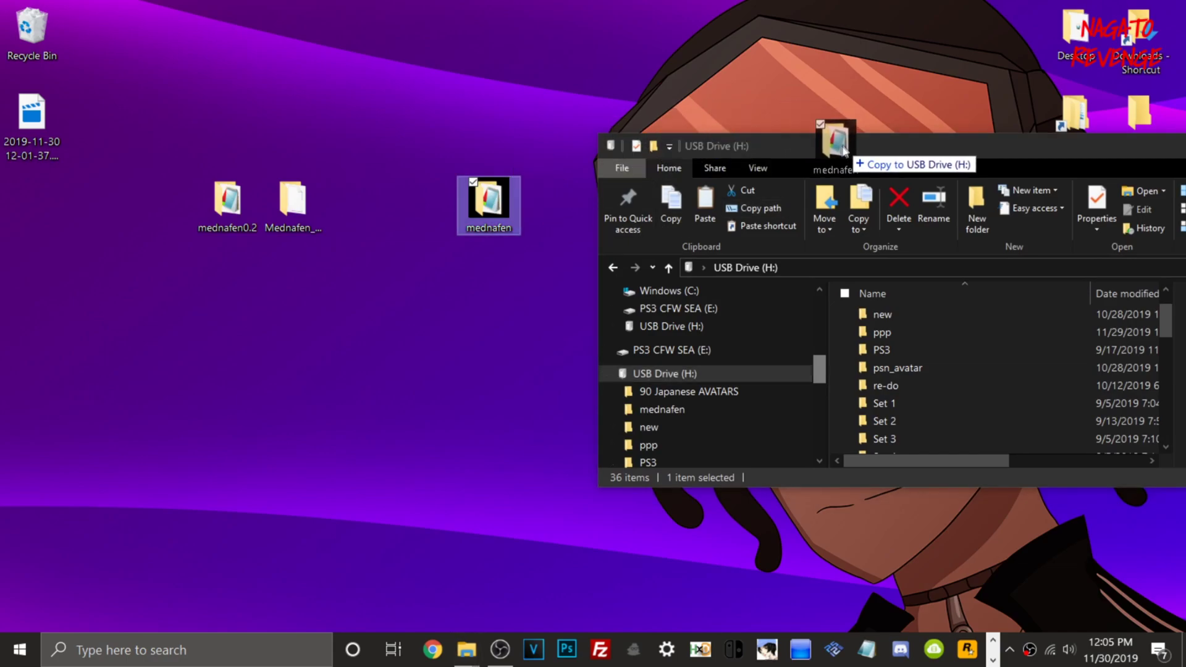
left_click_drag(774, 159, 800, 159)
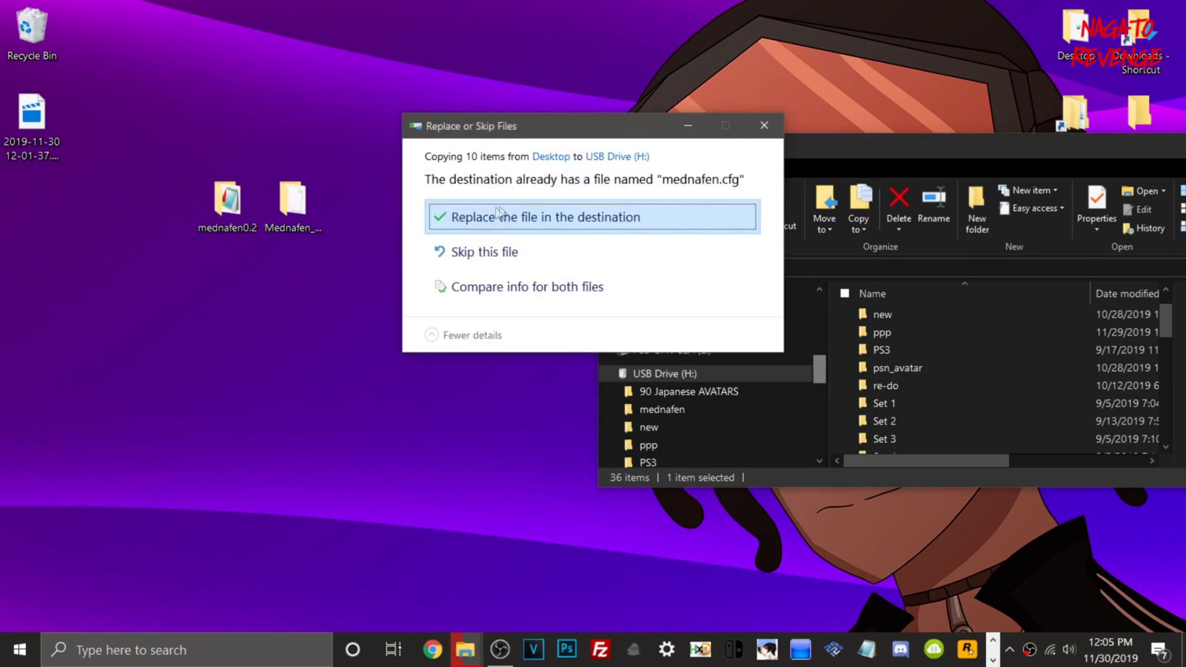
left_click(562, 216)
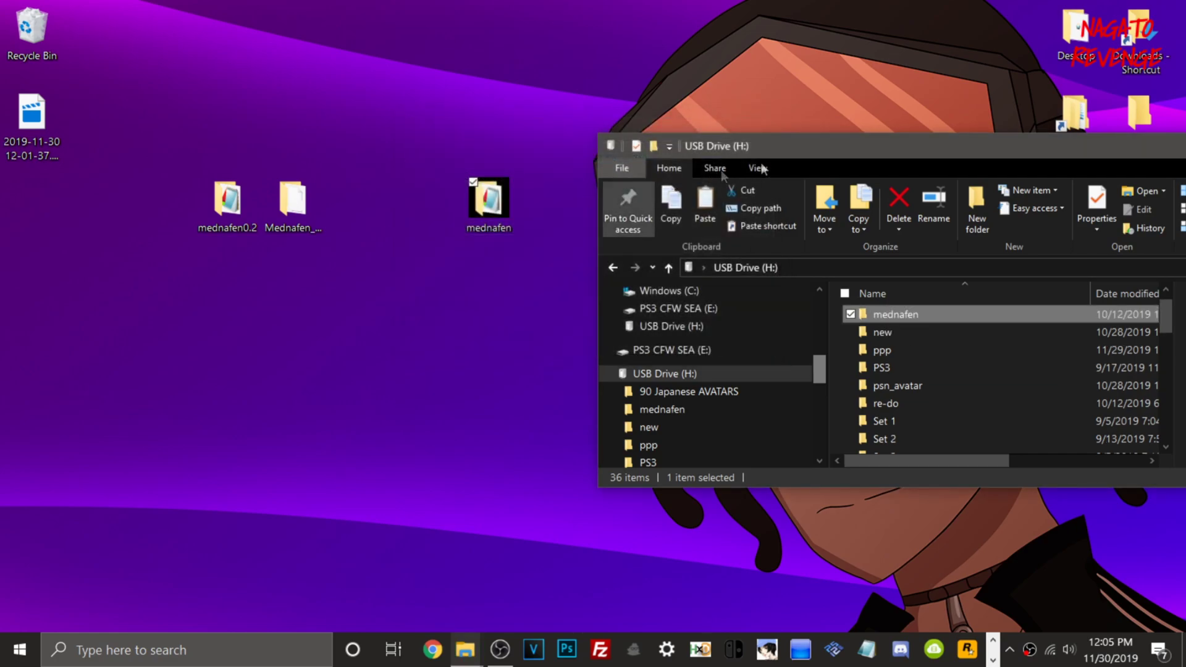
Step: Examine mednafen.cfg from the USB drive's mednafen folder in Notepad, close the file, and minimize the folder window
double_click(774, 147)
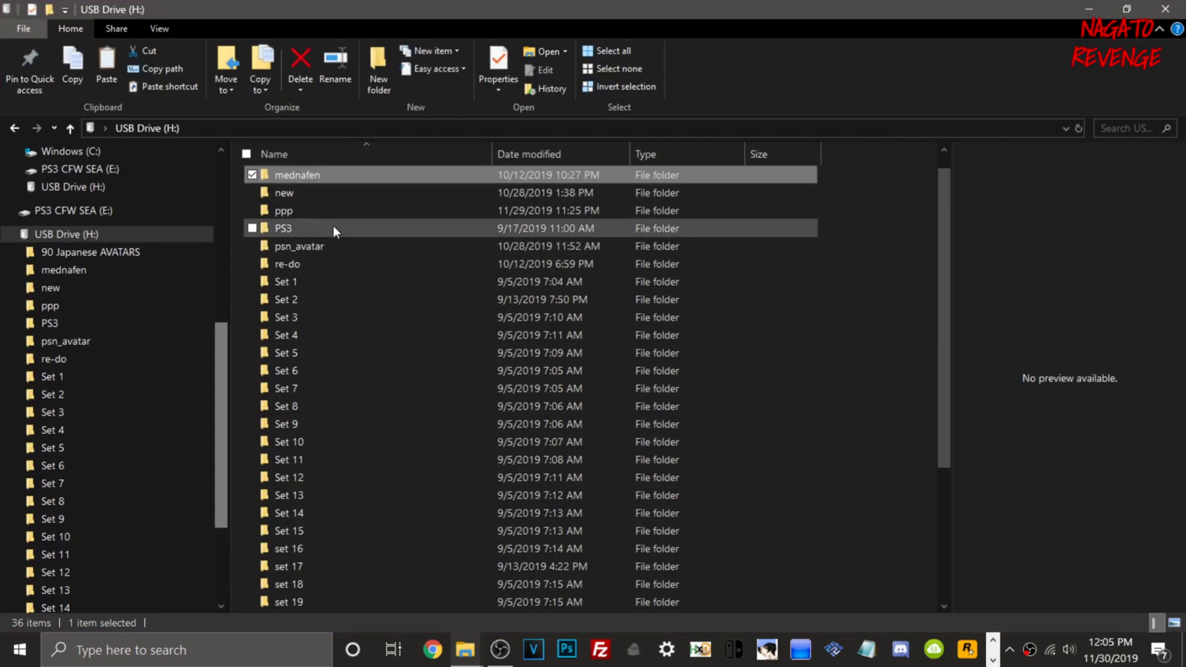
double_click(322, 172)
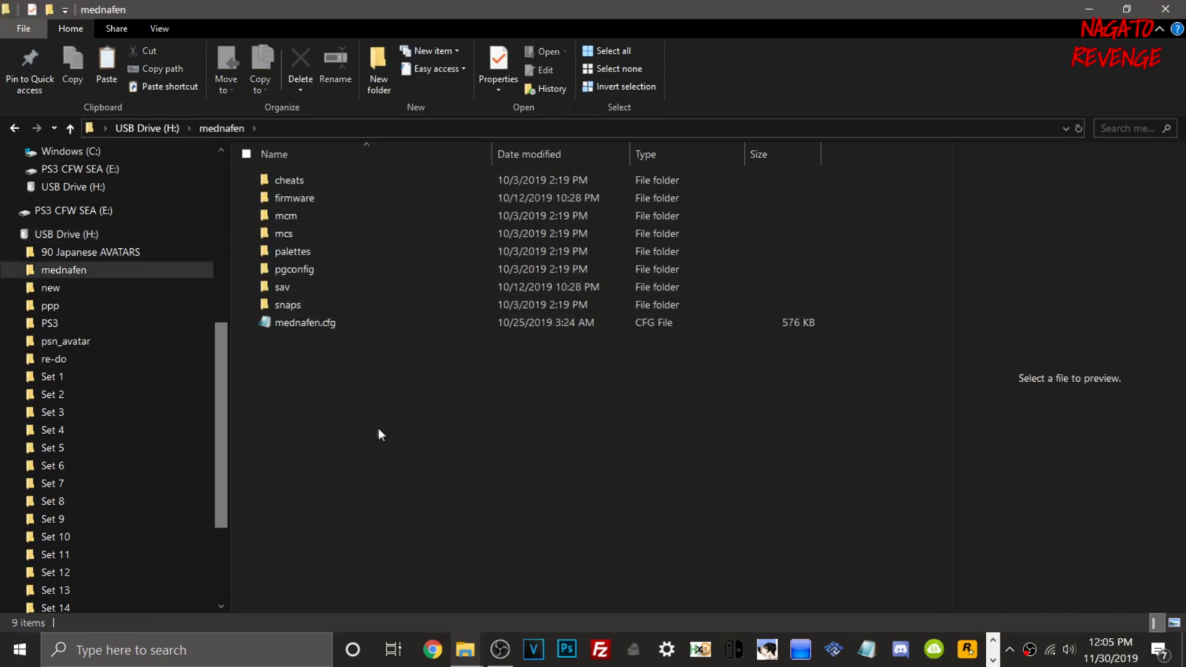
left_click(324, 327)
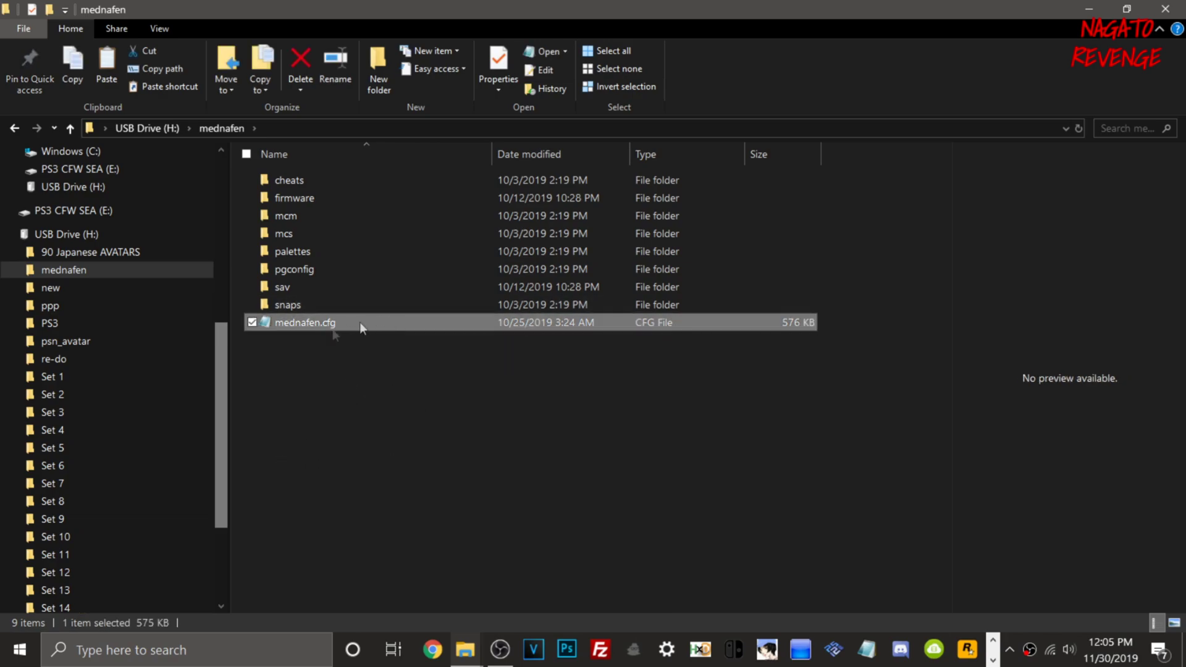
double_click(322, 327)
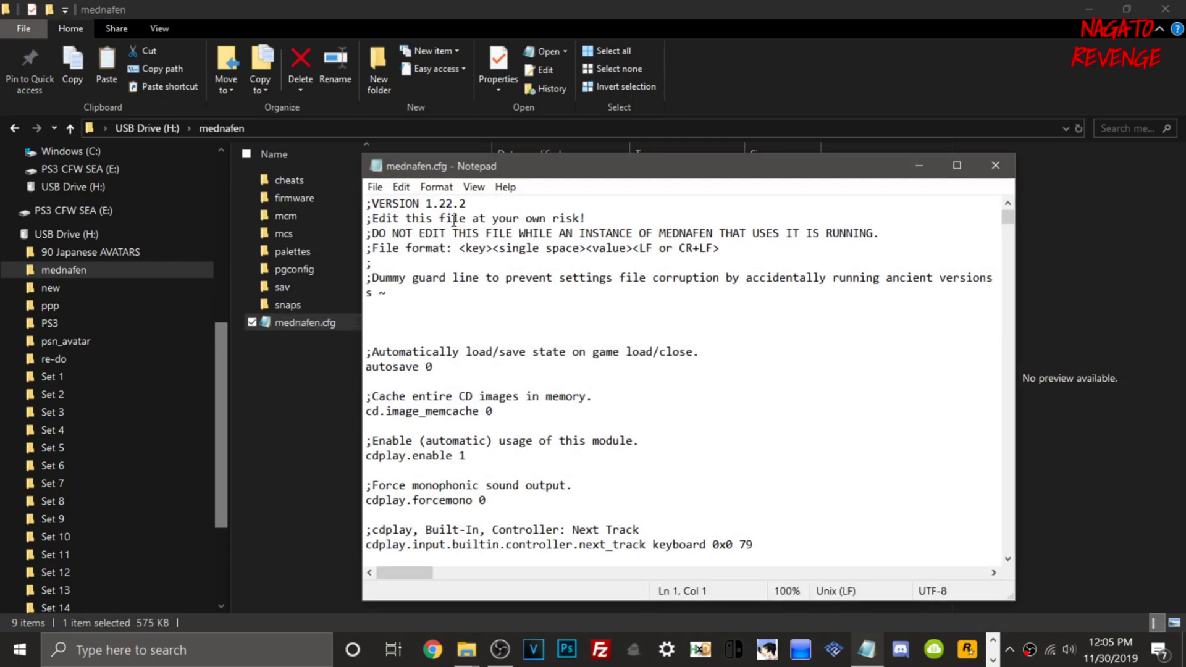
scroll(504, 294, "down", 6)
scroll(504, 294, "down", 10)
scroll(505, 294, "up", 10)
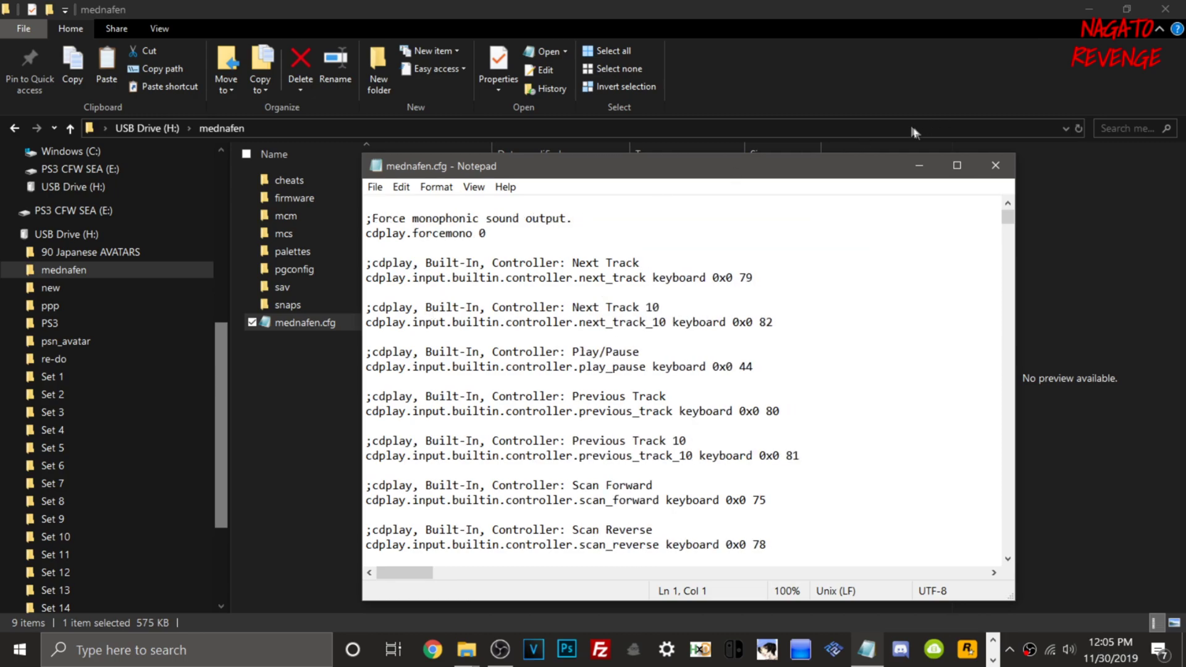
left_click(992, 167)
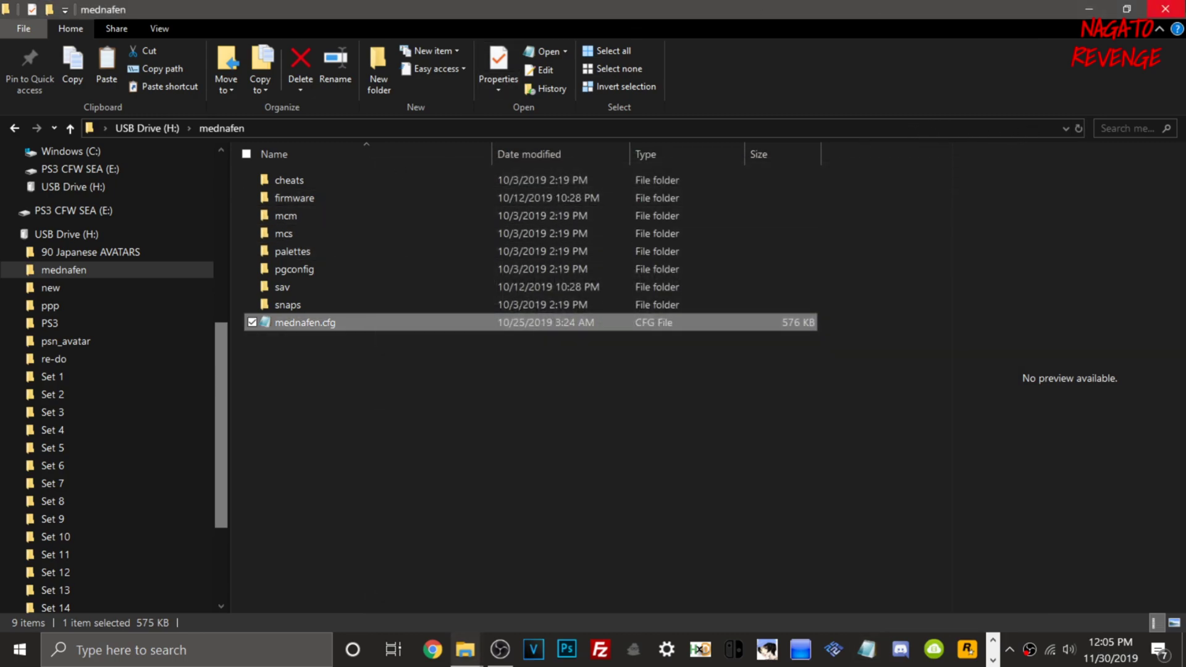
left_click(1089, 9)
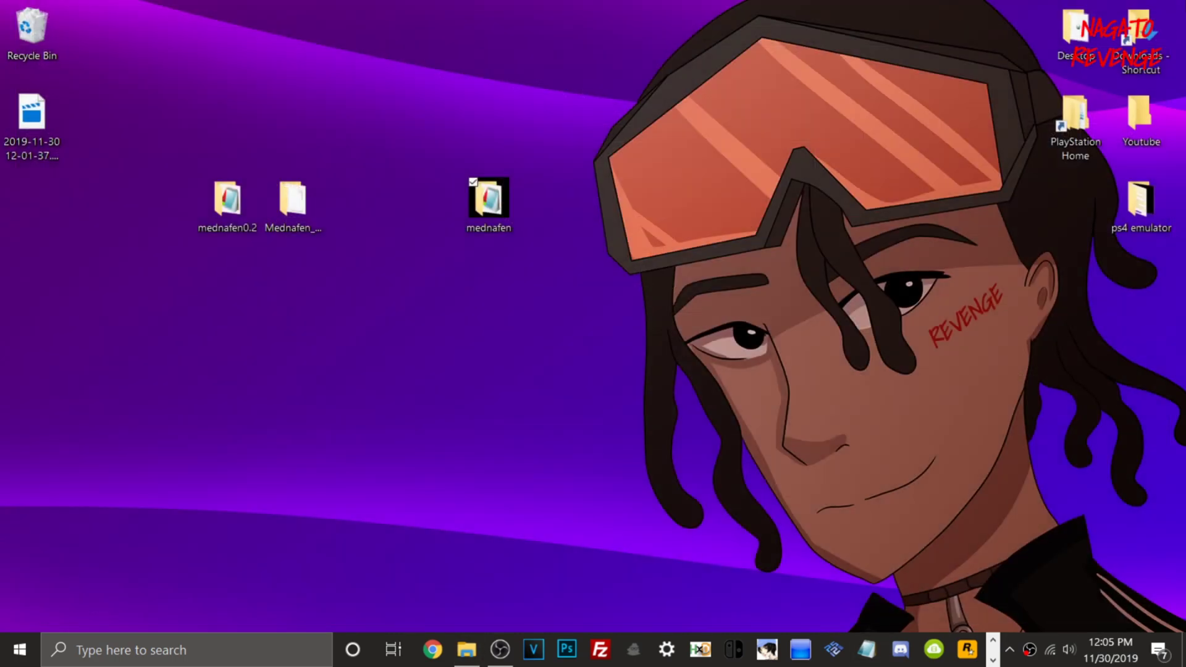
Step: Safely eject USB Drive (H:) from the computer
left_click(1011, 651)
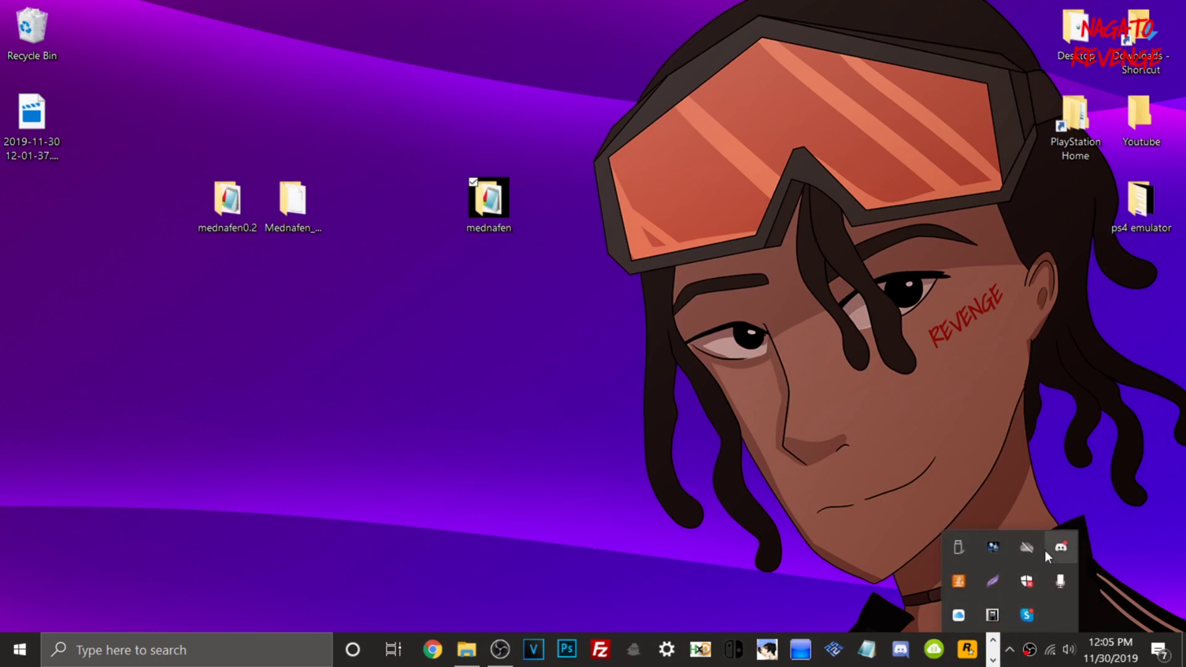
left_click(956, 546)
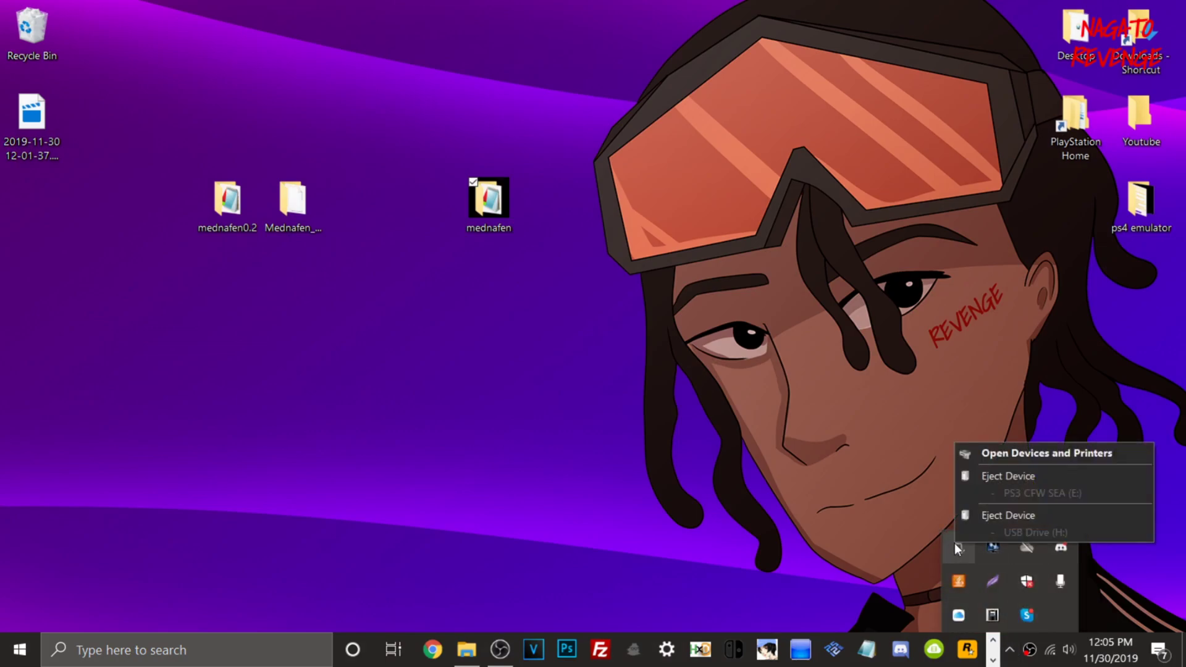
left_click(980, 517)
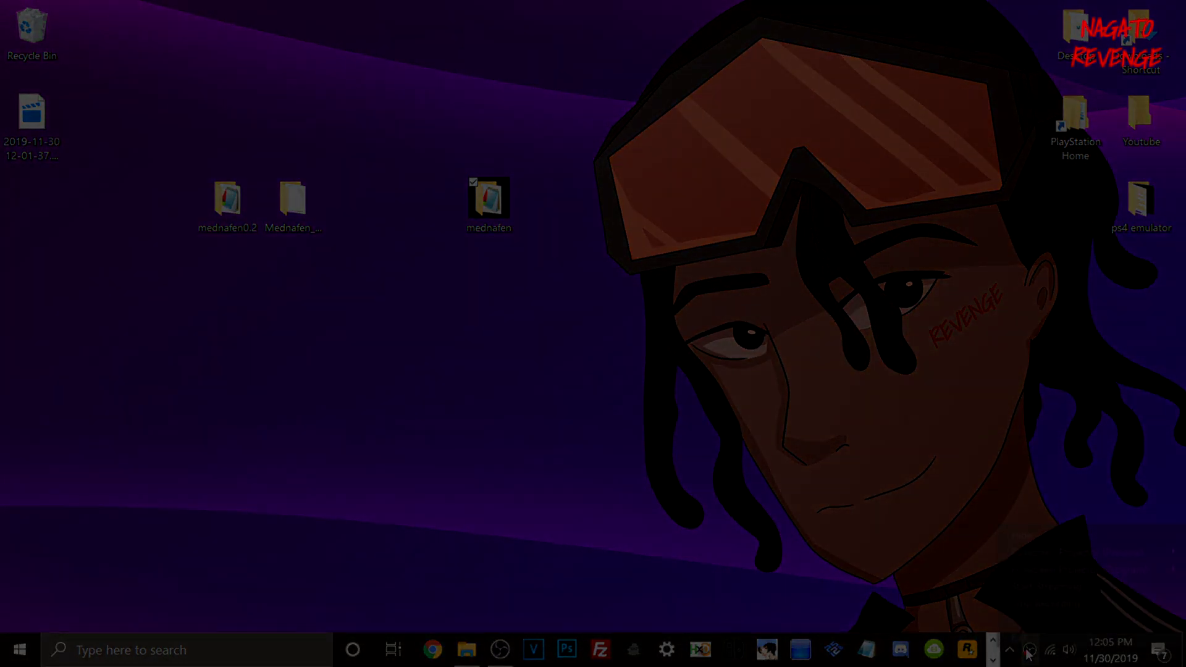
right_click(1030, 650)
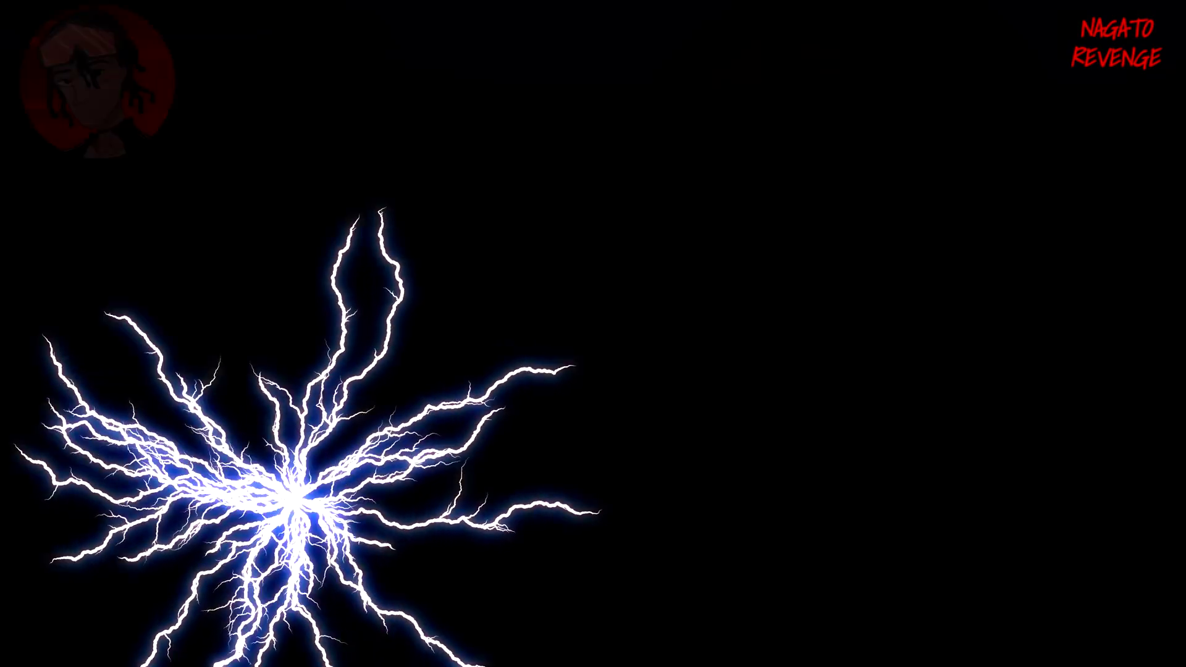